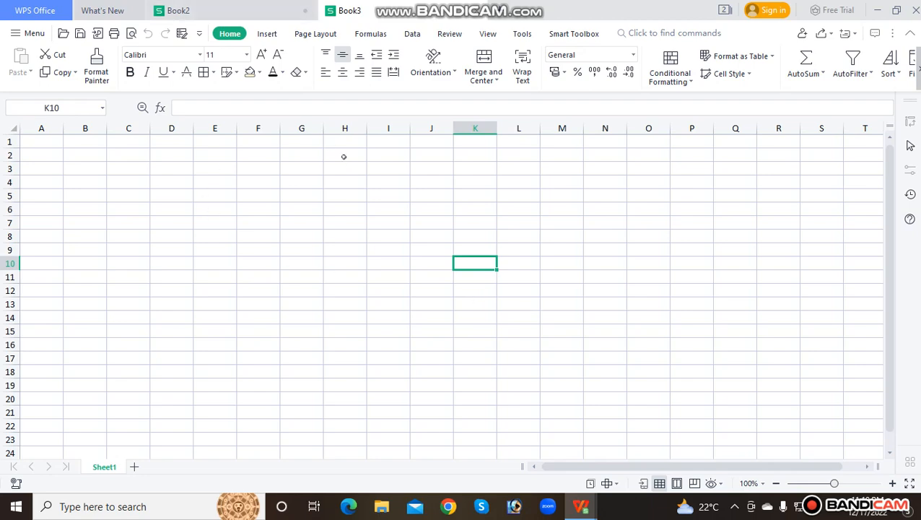
# Switch to the Book2 workbook and examine its NAME, USER ID and MOBILE NO columns.
pyautogui.click(237, 18)
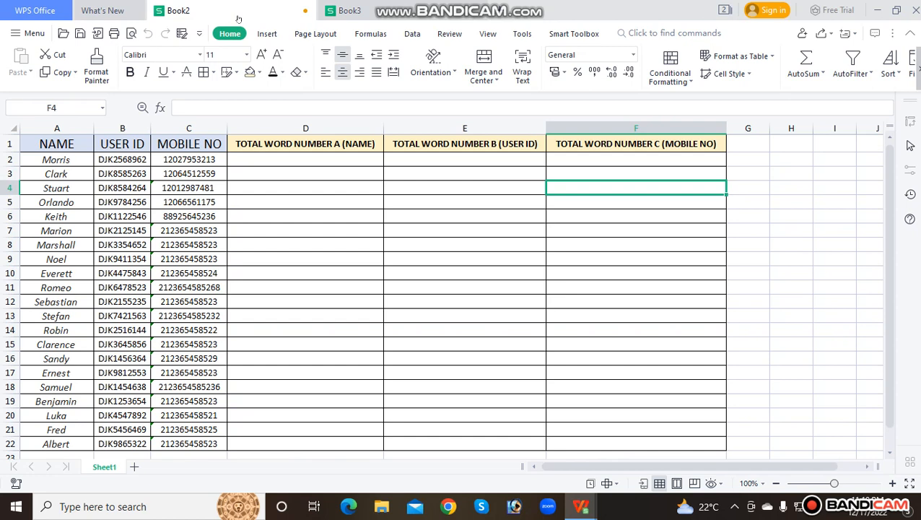
pyautogui.click(336, 189)
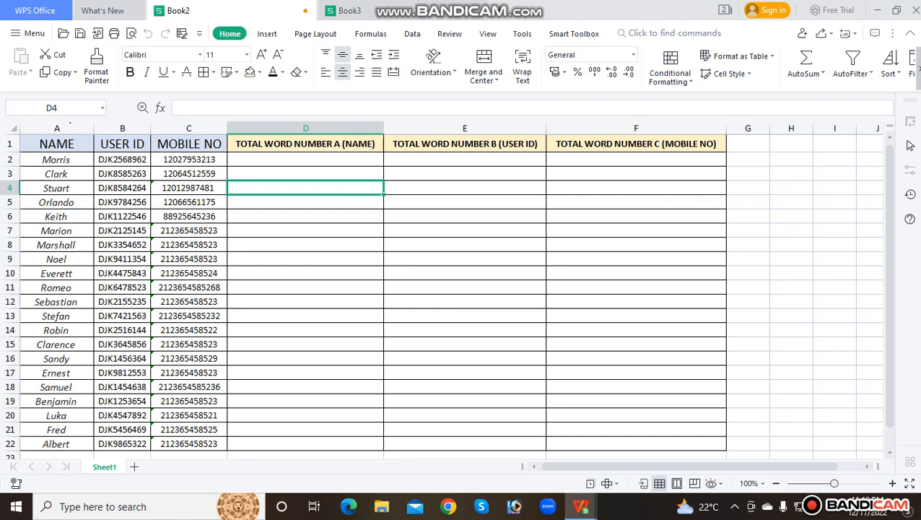
pyautogui.click(70, 127)
pyautogui.click(130, 128)
pyautogui.click(188, 128)
pyautogui.click(345, 203)
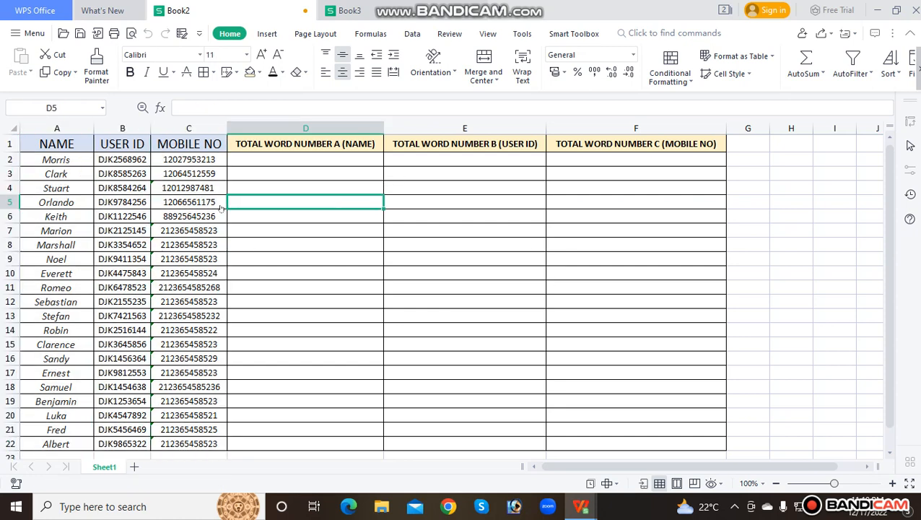
pyautogui.click(70, 146)
pyautogui.click(114, 146)
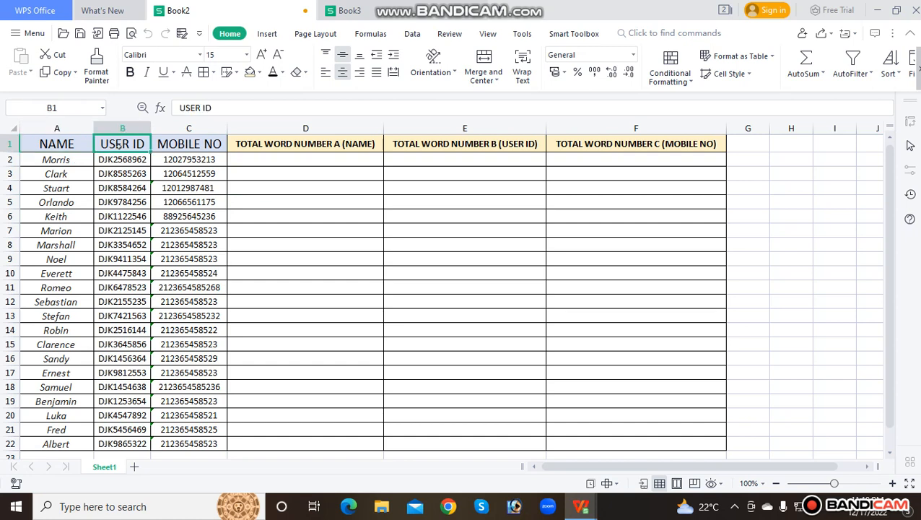
pyautogui.click(194, 144)
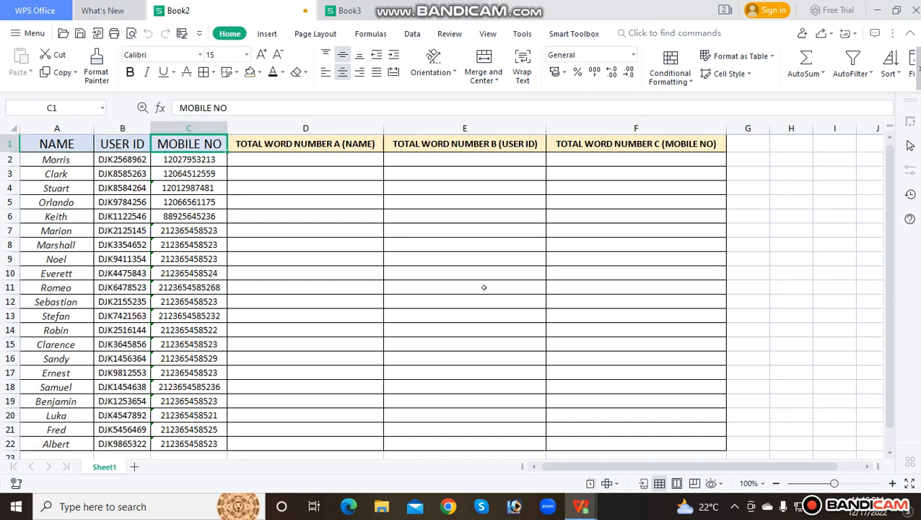
pyautogui.click(242, 217)
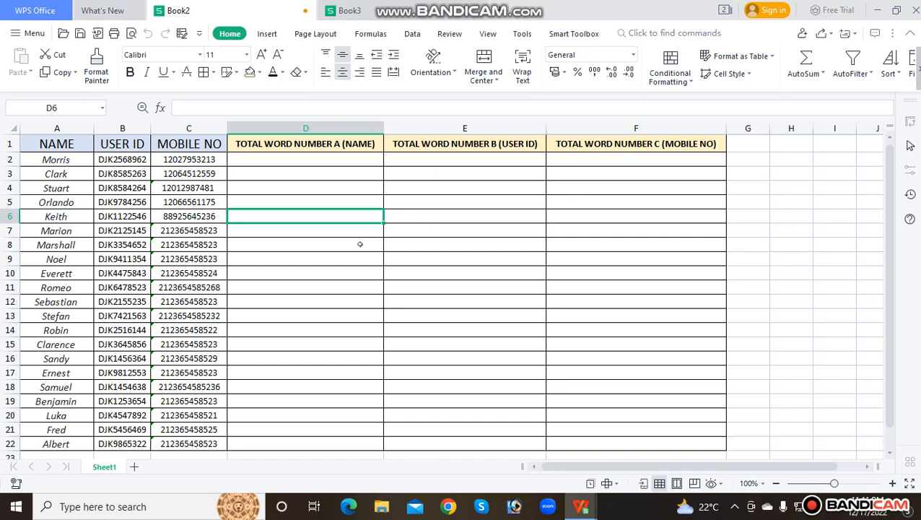
pyautogui.click(350, 186)
pyautogui.click(411, 216)
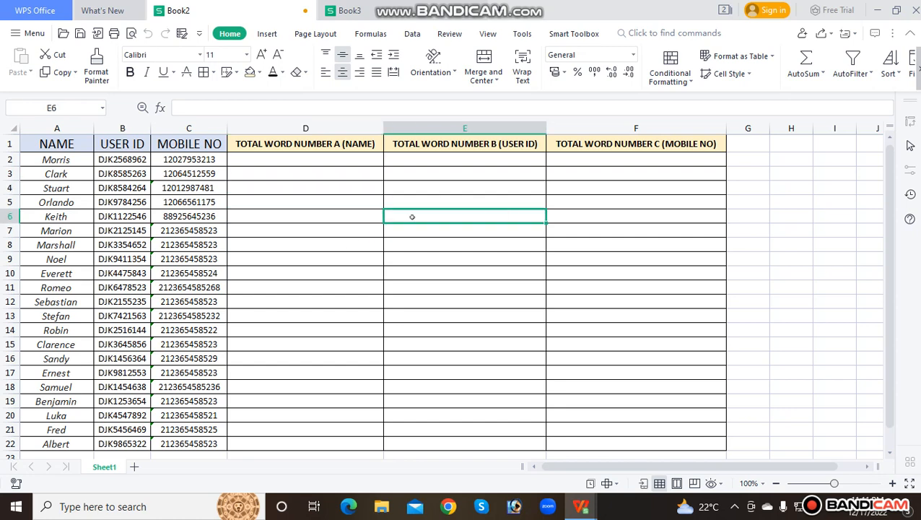
pyautogui.click(357, 222)
pyautogui.click(600, 226)
pyautogui.click(464, 218)
pyautogui.click(319, 193)
pyautogui.click(437, 203)
pyautogui.click(617, 208)
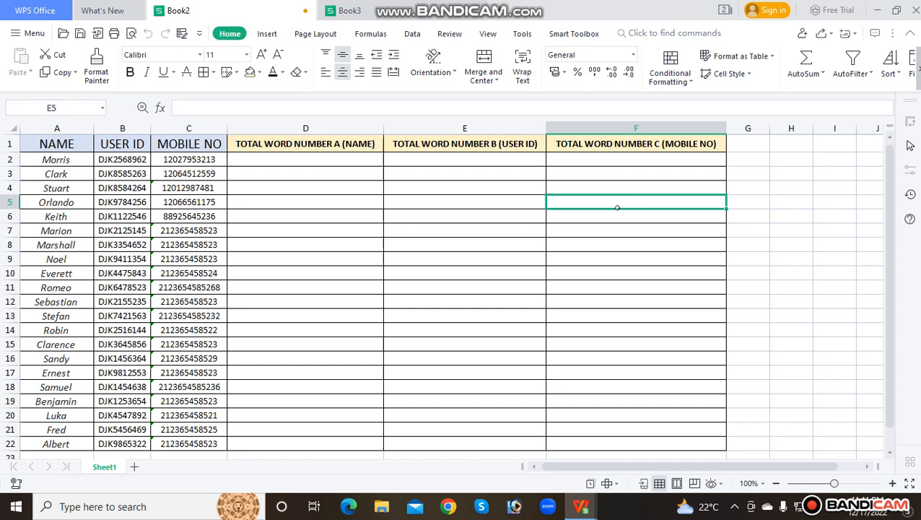
pyautogui.click(478, 219)
pyautogui.click(339, 218)
pyautogui.click(451, 199)
pyautogui.click(627, 218)
pyautogui.click(614, 229)
pyautogui.click(447, 229)
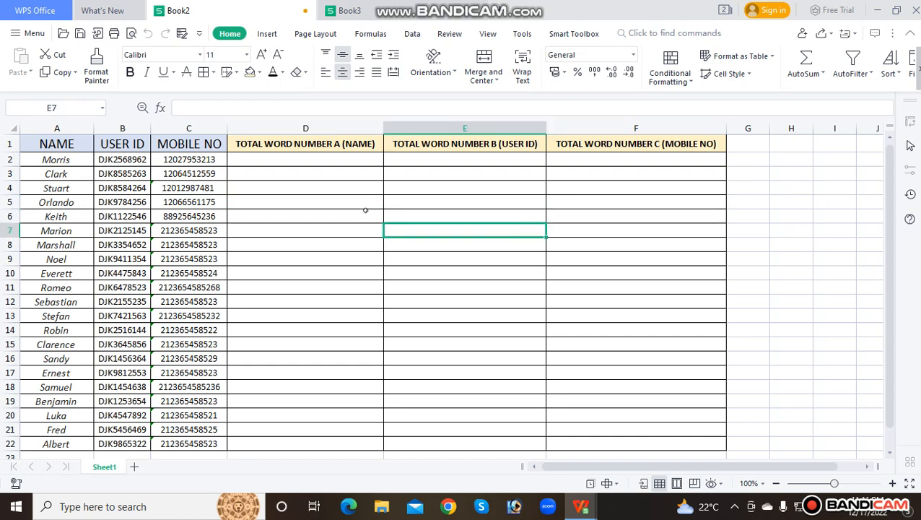
pyautogui.click(356, 209)
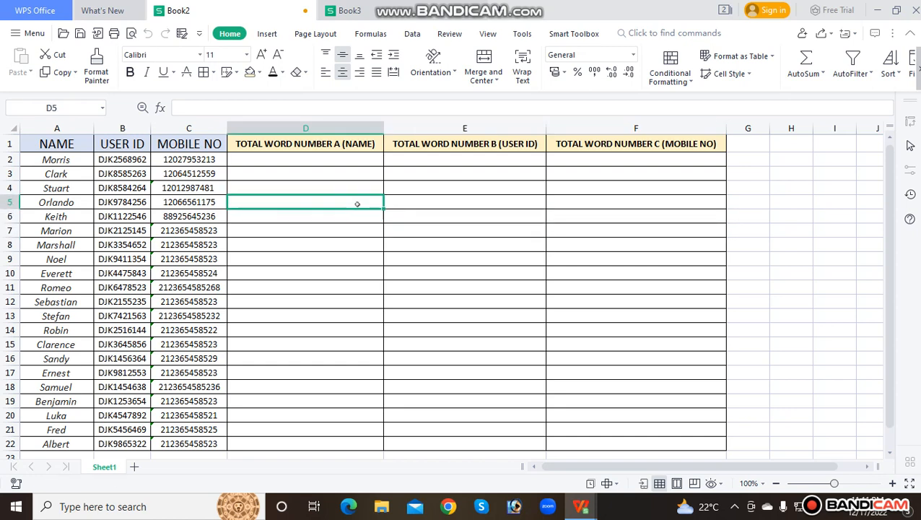
# Examine the three TOTAL WORD NUMBER columns and the NAME column that the first one refers to.
pyautogui.click(281, 164)
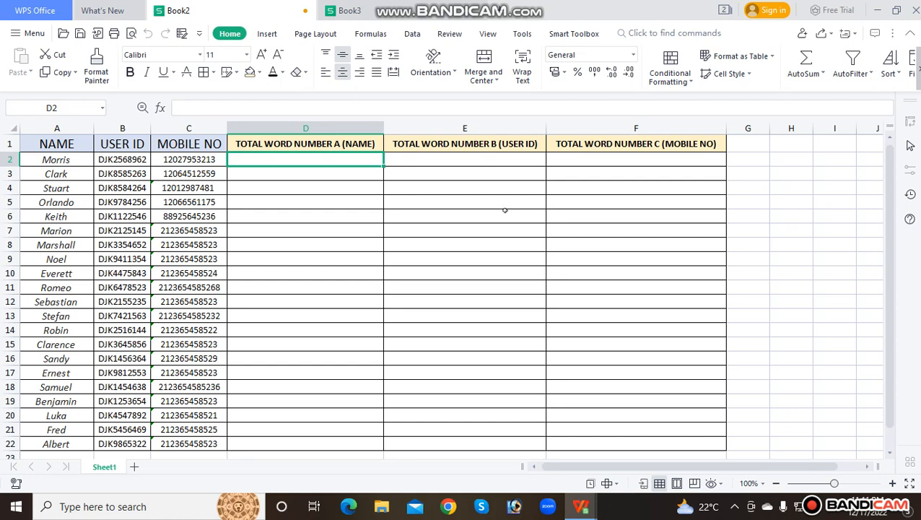
pyautogui.click(298, 195)
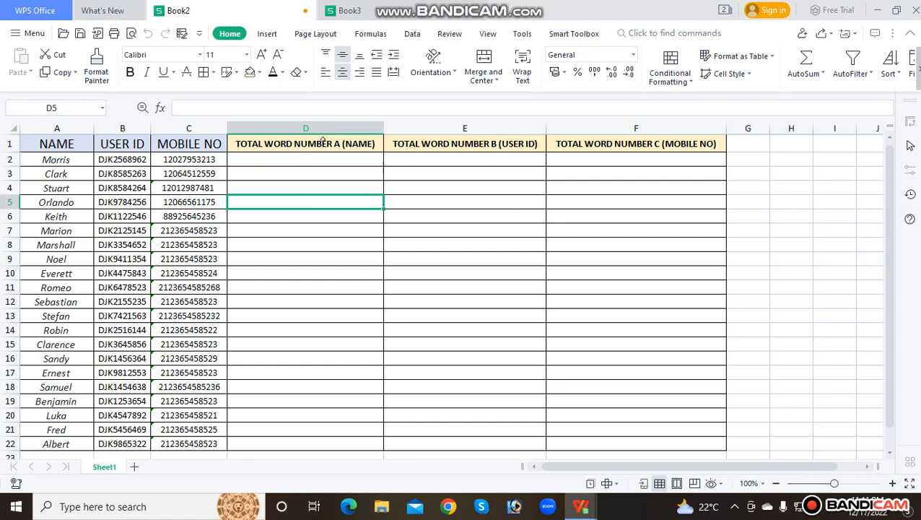
pyautogui.click(308, 135)
pyautogui.click(319, 186)
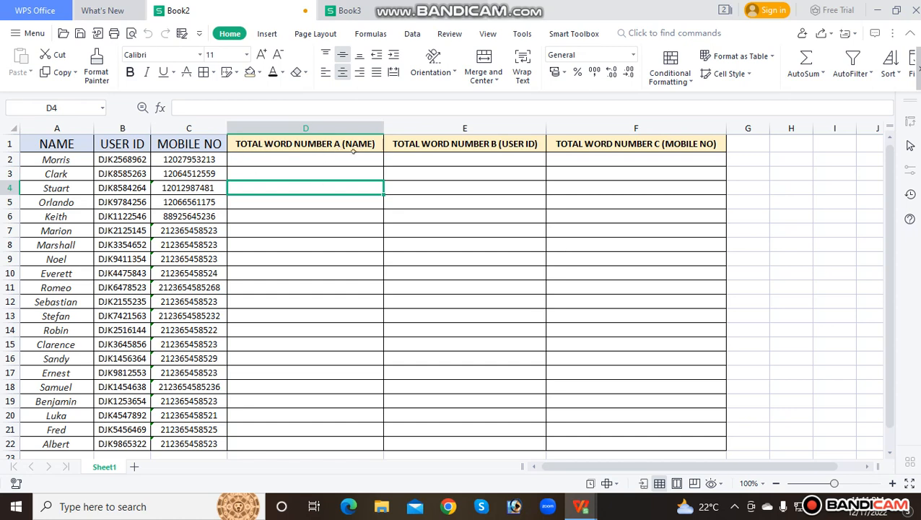
pyautogui.click(90, 133)
pyautogui.click(289, 173)
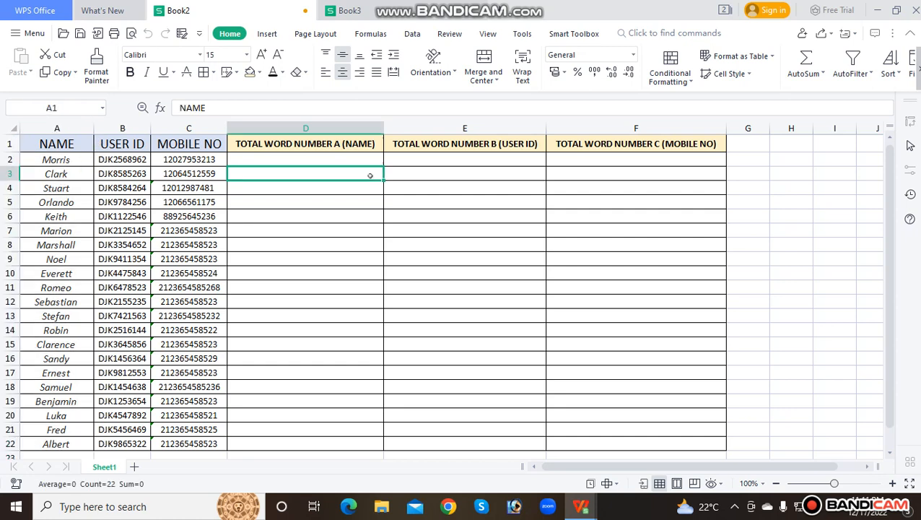
pyautogui.click(53, 141)
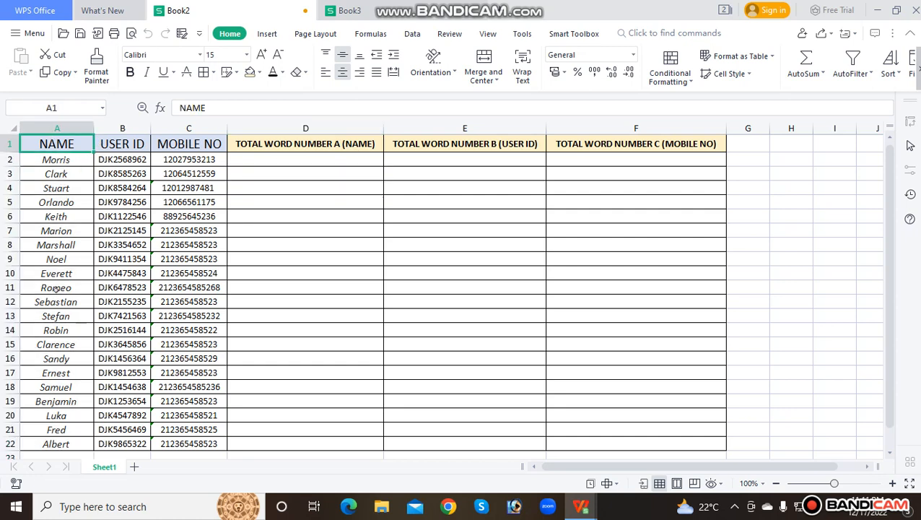
pyautogui.click(286, 164)
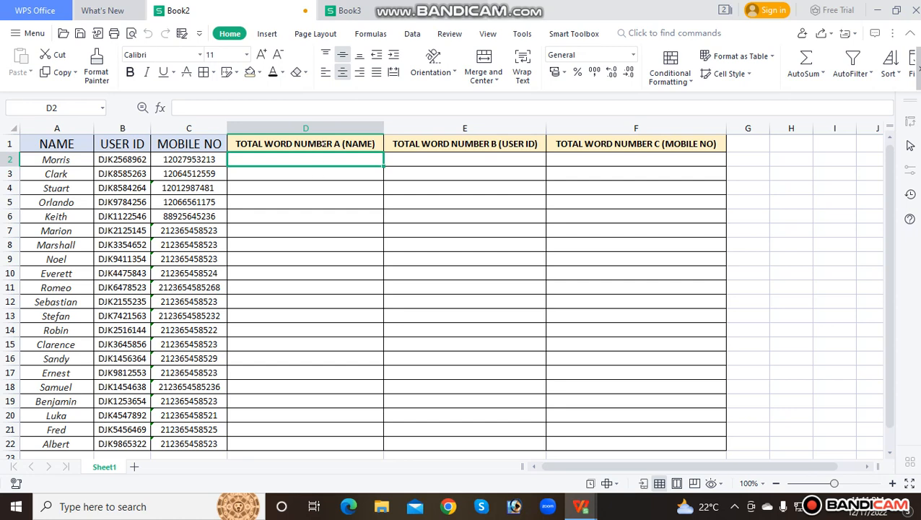
pyautogui.click(323, 177)
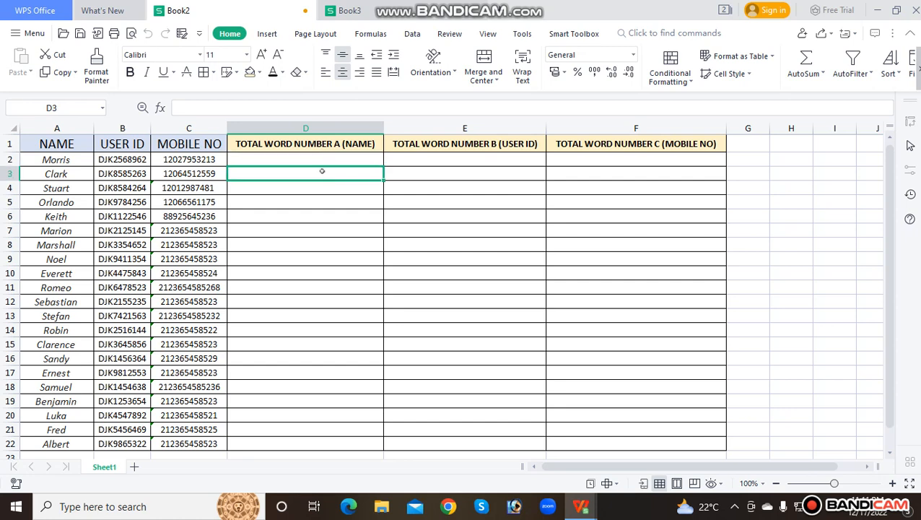
pyautogui.click(327, 157)
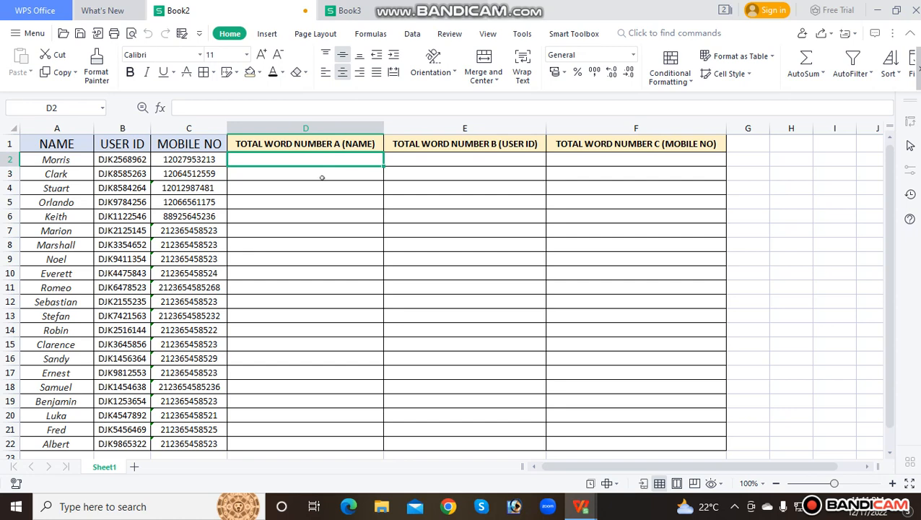
pyautogui.click(463, 158)
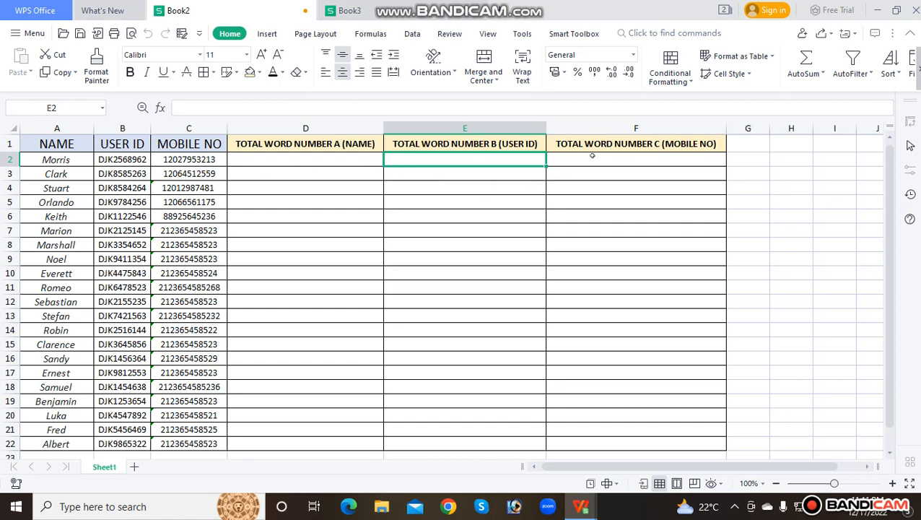
pyautogui.click(676, 158)
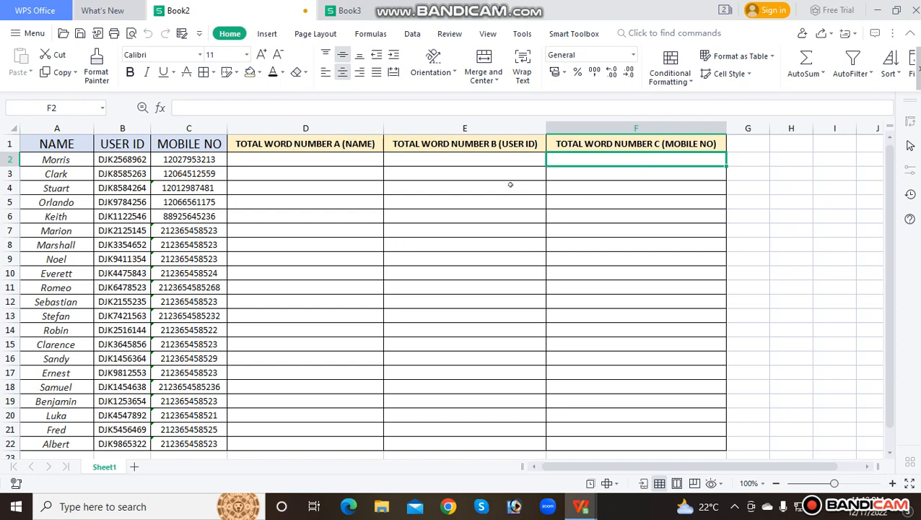
# Start a formula with the LEN function in cell D2.
pyautogui.click(325, 160)
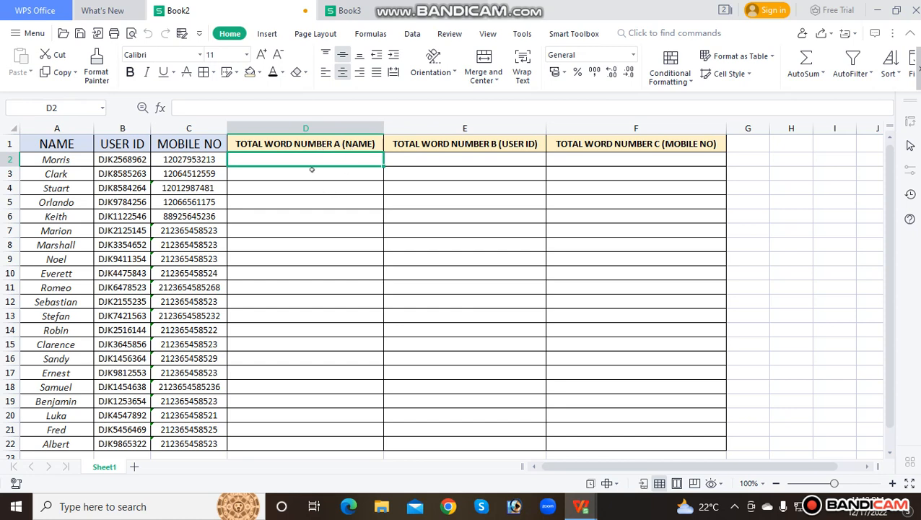
pyautogui.write('=')
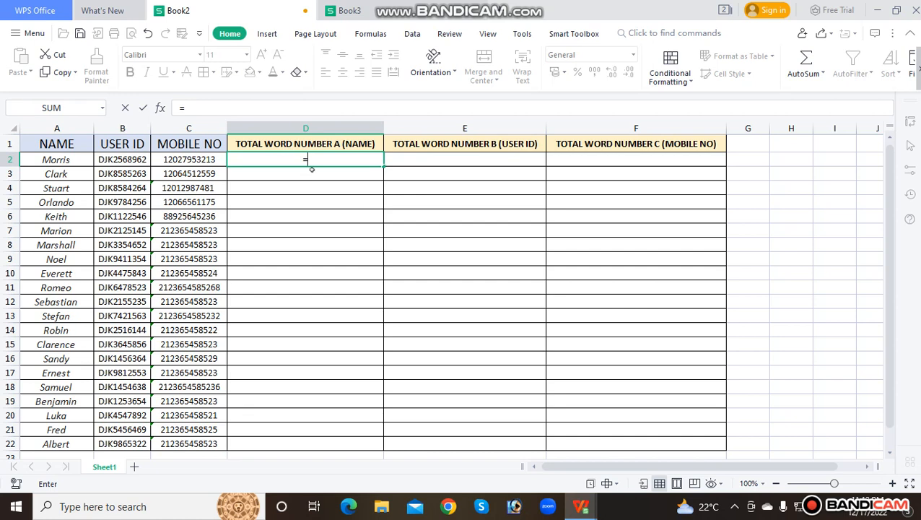
pyautogui.write('le')
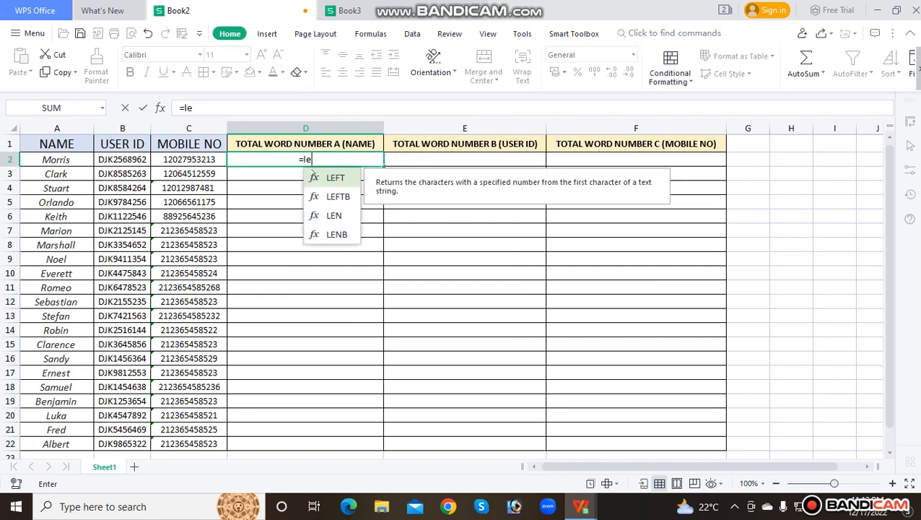
pyautogui.write('n')
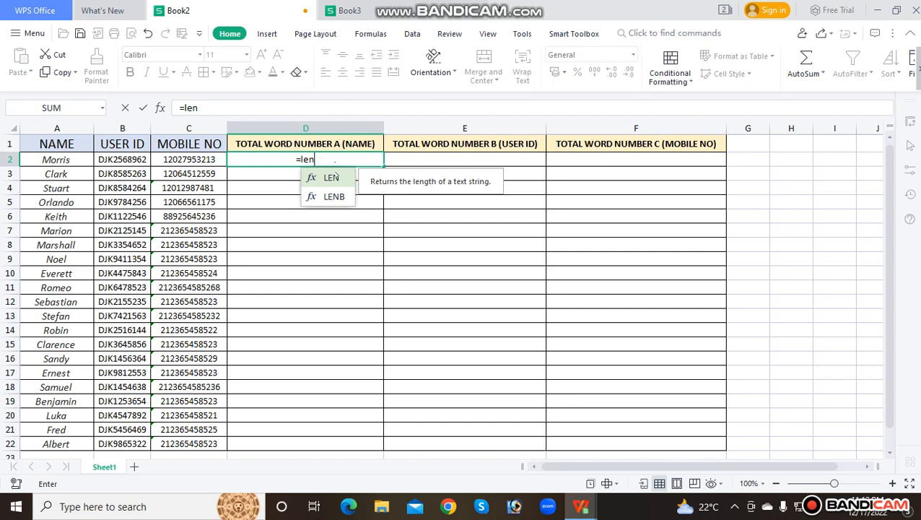
pyautogui.doubleClick(331, 177)
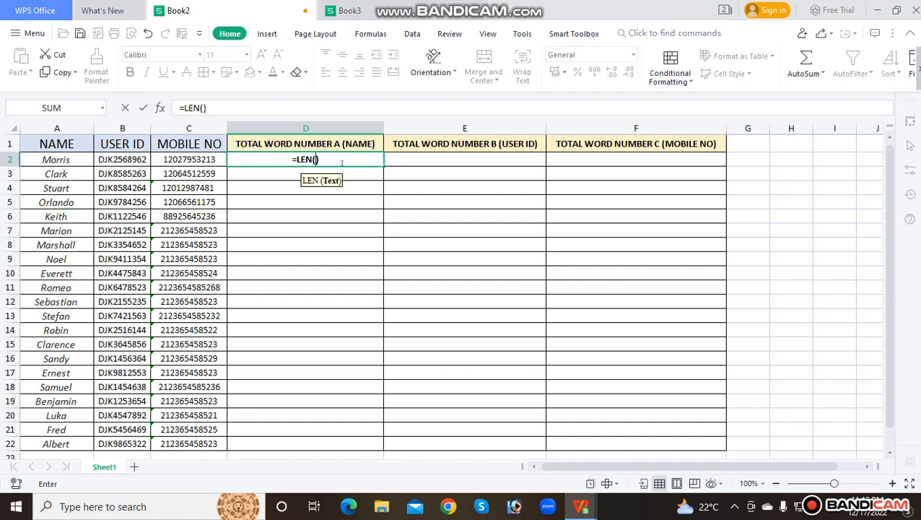
pyautogui.press('Left')
pyautogui.press('Left')
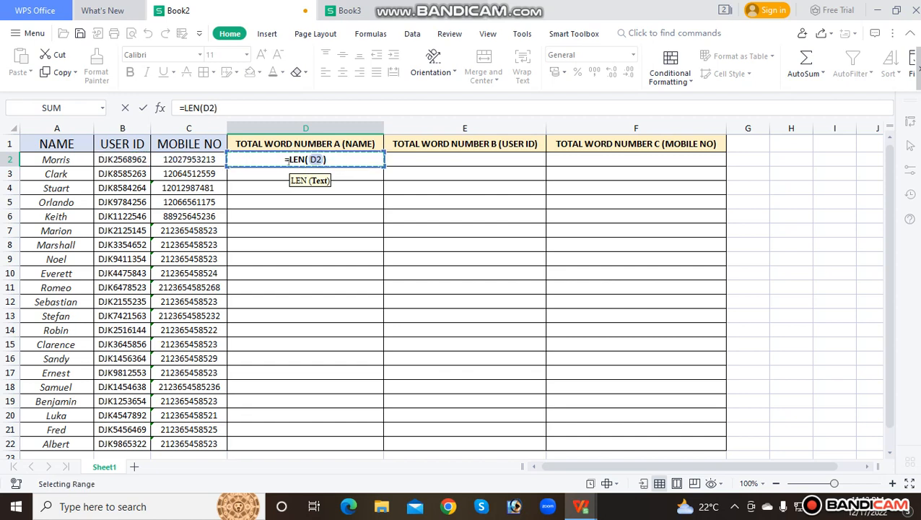
pyautogui.click(300, 163)
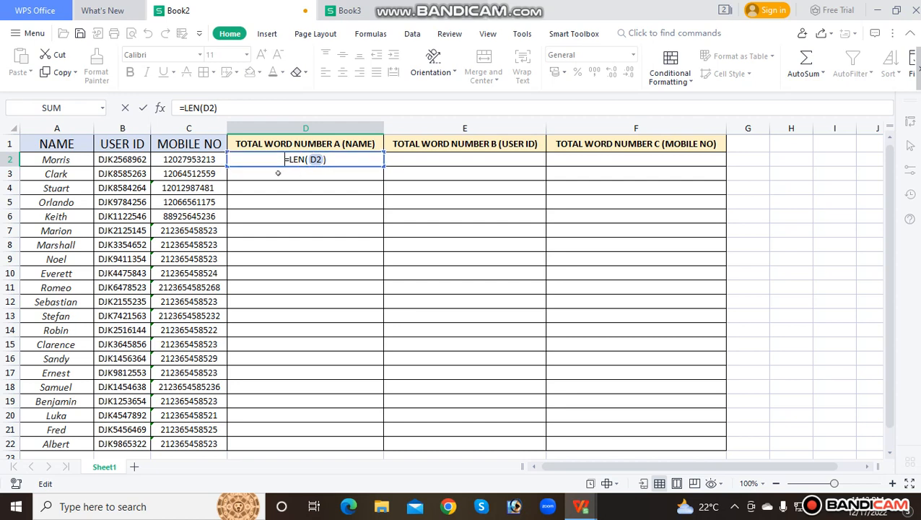
pyautogui.click(322, 159)
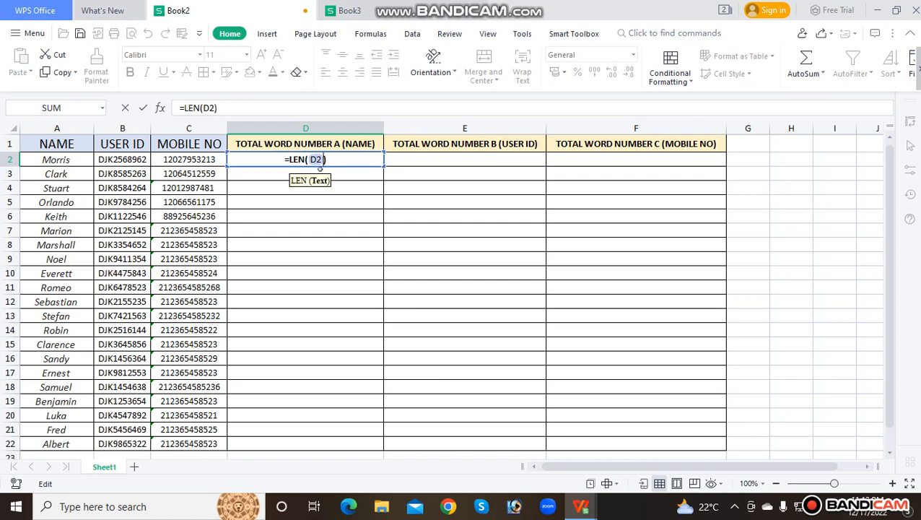
pyautogui.write('D')
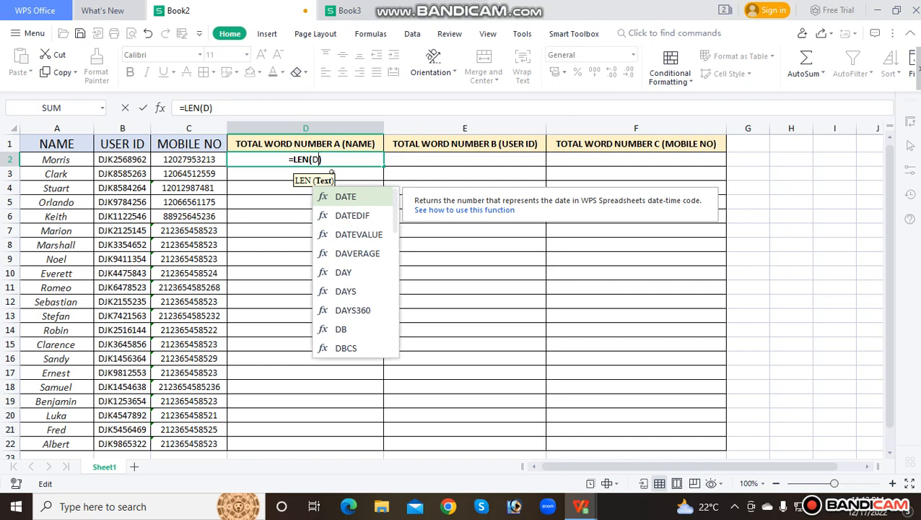
pyautogui.press('BackSpace')
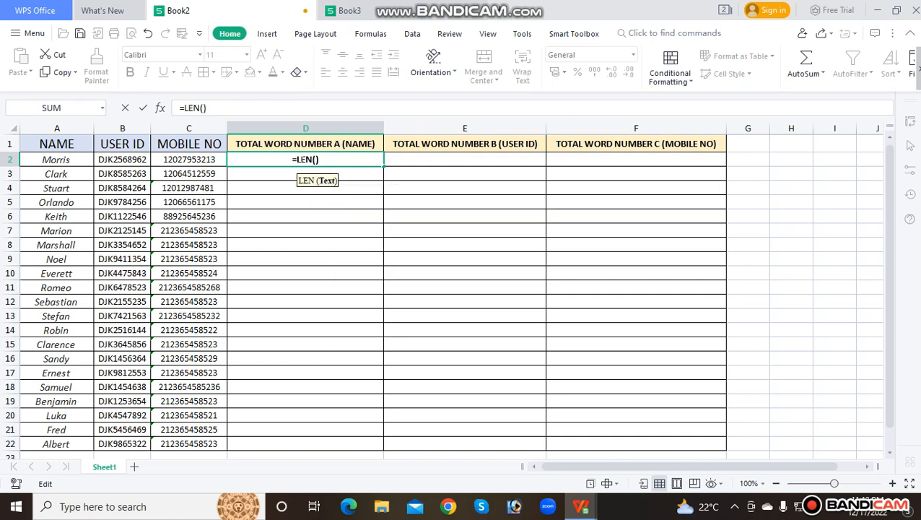
pyautogui.click(322, 160)
pyautogui.press('BackSpace')
pyautogui.press('BackSpace')
pyautogui.press('BackSpace')
pyautogui.press('BackSpace')
pyautogui.press('BackSpace')
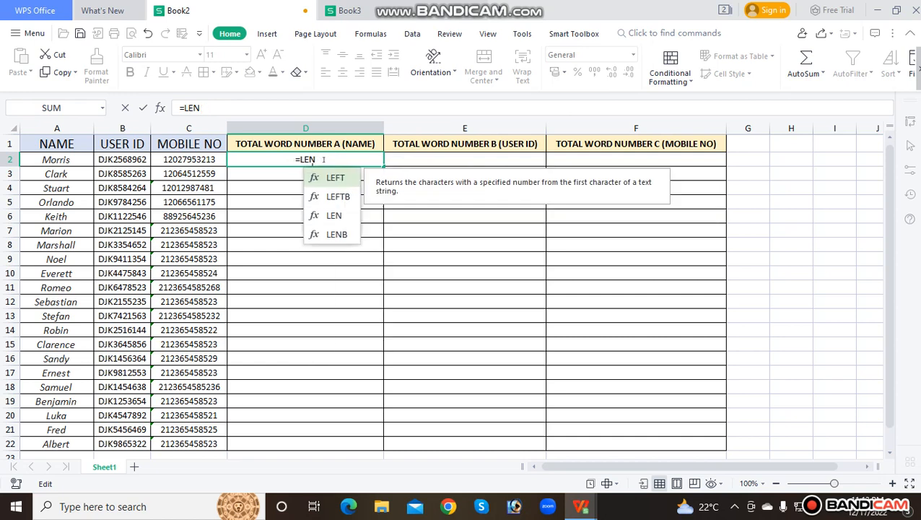
pyautogui.write('len')
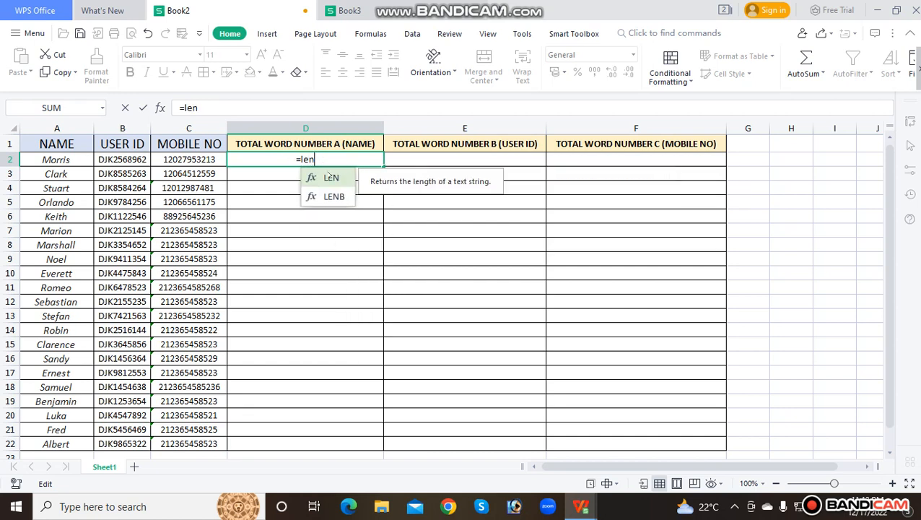
pyautogui.doubleClick(327, 175)
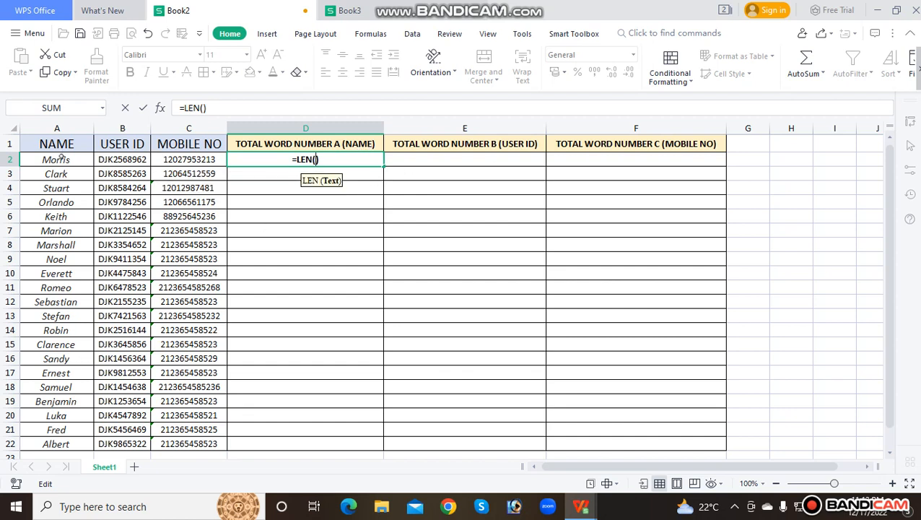
# Use cell A2 as the text argument of the LEN function and enter the formula =LEN(A2) in D2.
pyautogui.click(61, 160)
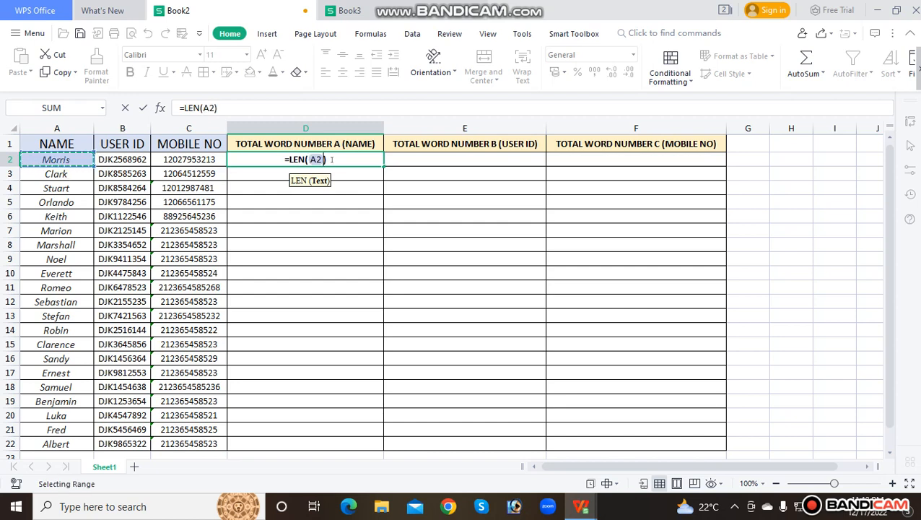
pyautogui.press('Return')
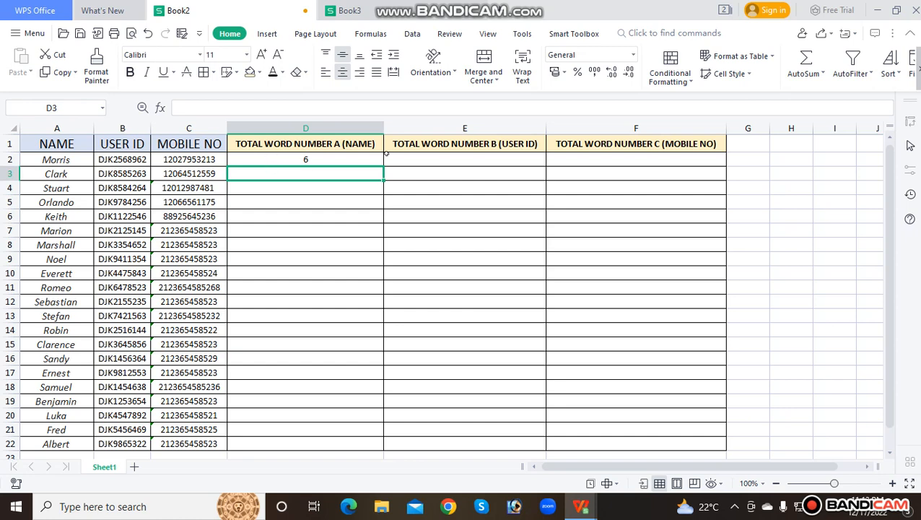
# Check the LEN formula in D2 against the name in row 2 and look over the neighbouring cells in rows 2 and 3.
pyautogui.click(334, 190)
pyautogui.click(307, 160)
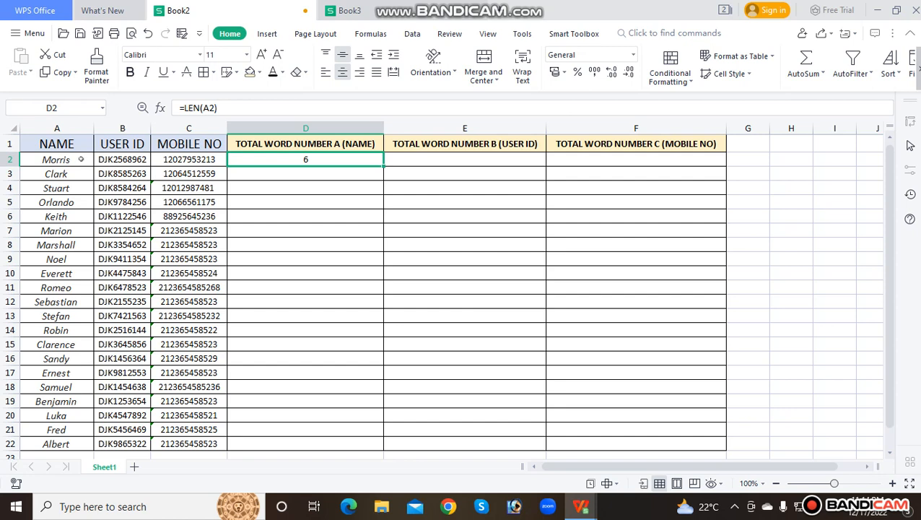
pyautogui.click(319, 176)
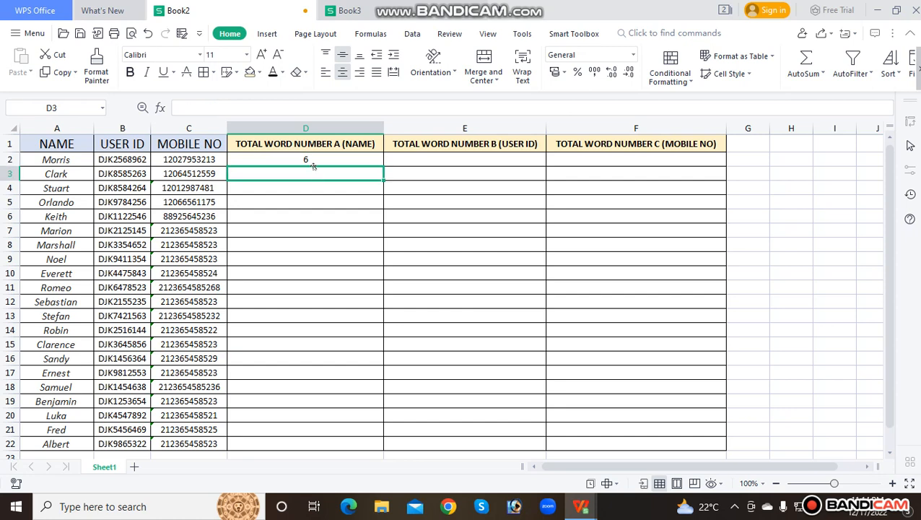
pyautogui.click(326, 160)
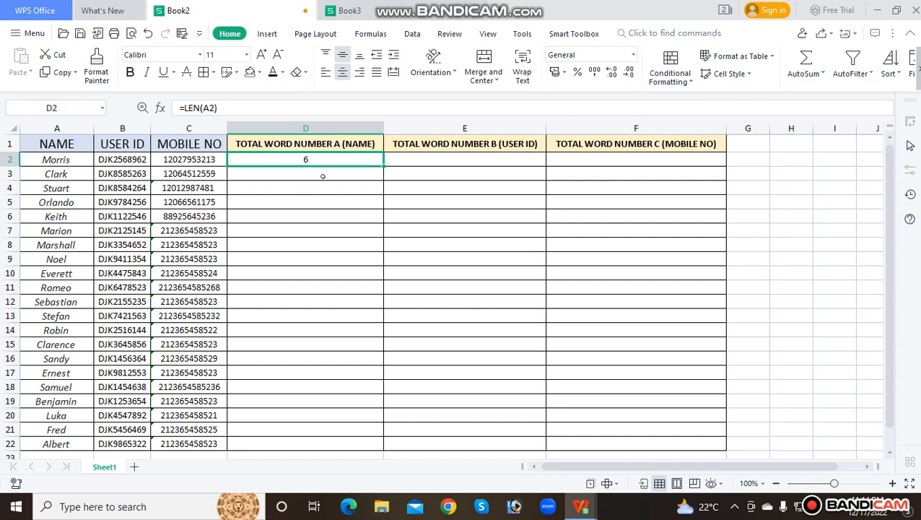
pyautogui.press('Left')
pyautogui.press('Left')
pyautogui.press('Right')
pyautogui.press('Right')
pyautogui.press('Right')
pyautogui.press('Left')
pyautogui.press('Down')
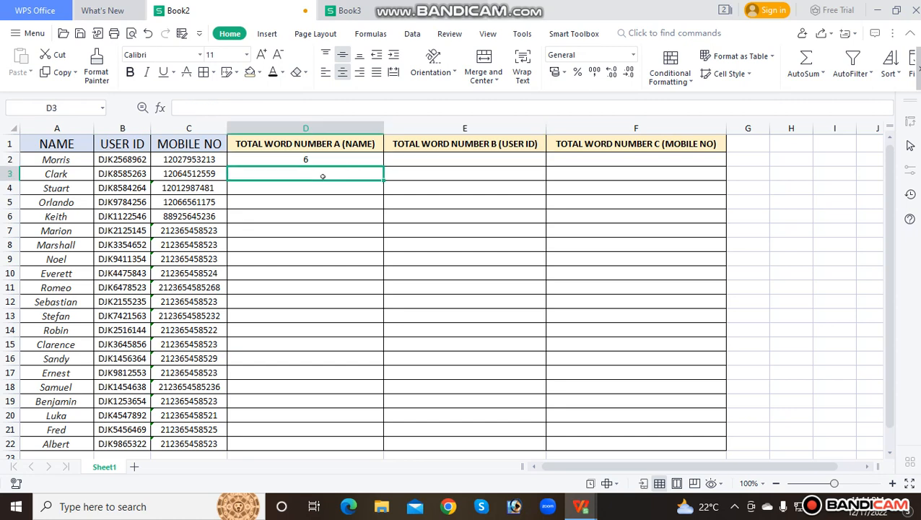
pyautogui.press('Left')
pyautogui.press('Left')
pyautogui.press('Left')
pyautogui.press('Right')
pyautogui.press('Right')
pyautogui.press('Right')
pyautogui.press('Up')
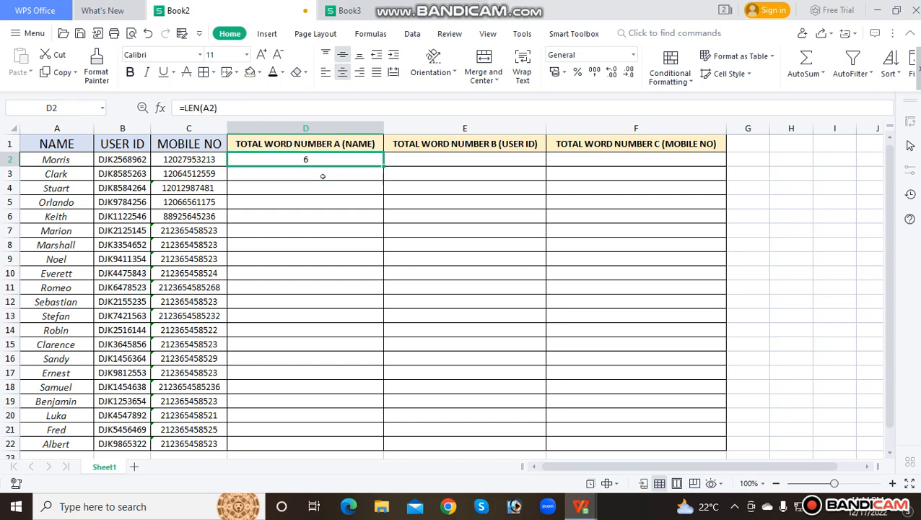
pyautogui.press('Down')
pyautogui.press('Up')
# Fill the LEN formula from D2 down through D22 to count the characters of every name.
pyautogui.hotkey('shift', 'Down')
pyautogui.hotkey('shift', 'Down')
pyautogui.hotkey('shift', 'Down')
pyautogui.hotkey('shift', 'Down')
pyautogui.hotkey('shift', 'Down')
pyautogui.hotkey('shift', 'Down')
pyautogui.hotkey('shift', 'Down')
pyautogui.hotkey('shift', 'Down')
pyautogui.hotkey('shift', 'Down')
pyautogui.hotkey('shift', 'Down')
pyautogui.hotkey('shift', 'Down')
pyautogui.hotkey('shift', 'Down')
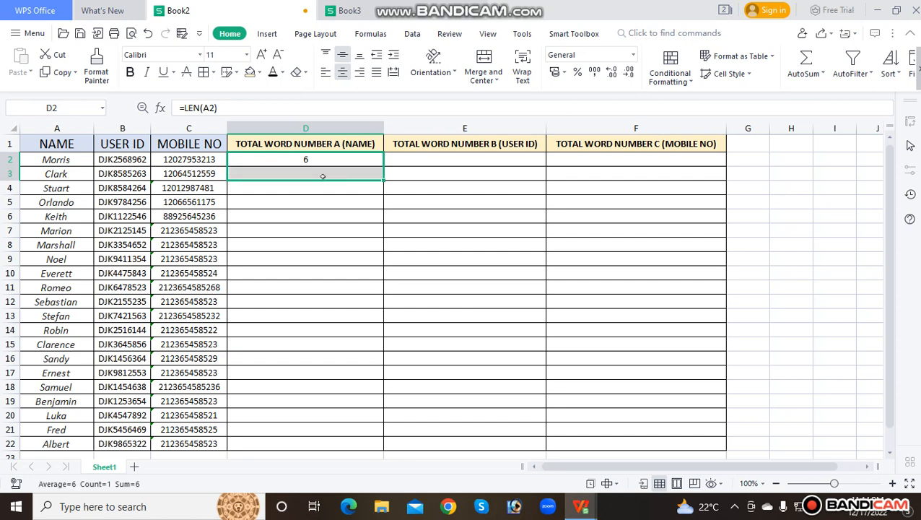
pyautogui.hotkey('shift', 'Down')
pyautogui.hotkey('shift', 'Down')
pyautogui.hotkey('shift', 'Down')
pyautogui.hotkey('shift', 'Down')
pyautogui.hotkey('shift', 'Down')
pyautogui.hotkey('shift', 'Down')
pyautogui.hotkey('shift', 'Down')
pyautogui.hotkey('shift', 'Down')
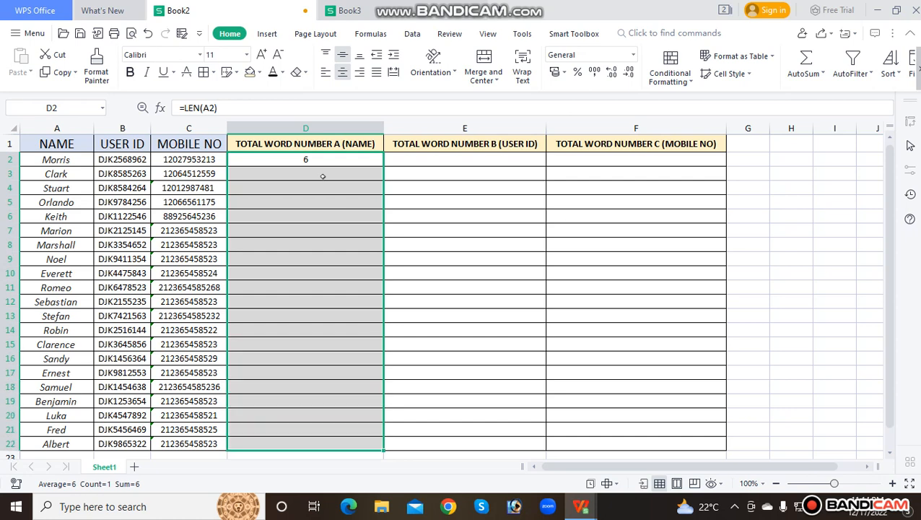
pyautogui.hotkey('ctrl', 'd')
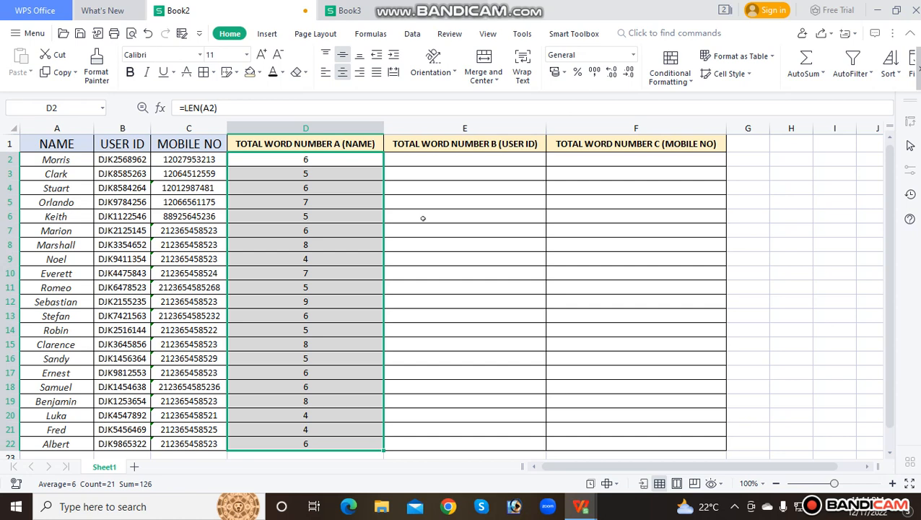
# Check the copied LEN formulas in several cells of column D, such as D6, D10, D12 and D15.
pyautogui.click(330, 216)
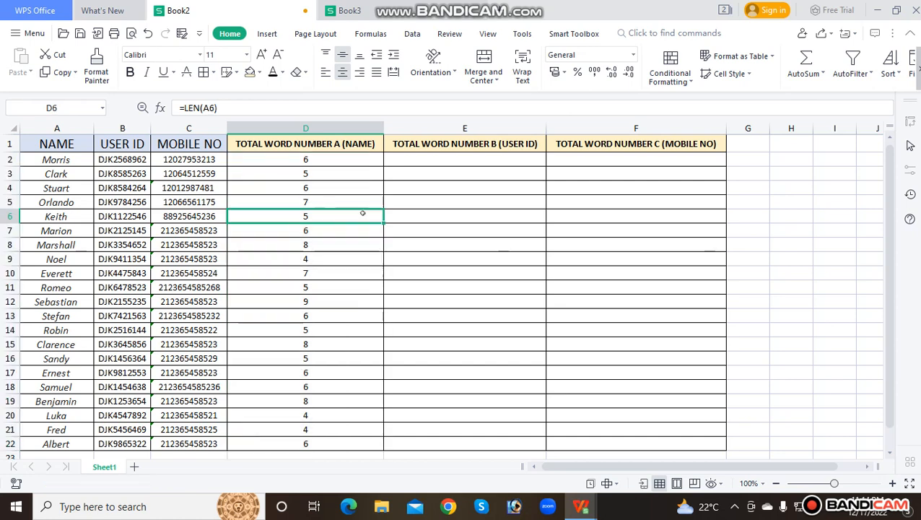
pyautogui.click(315, 269)
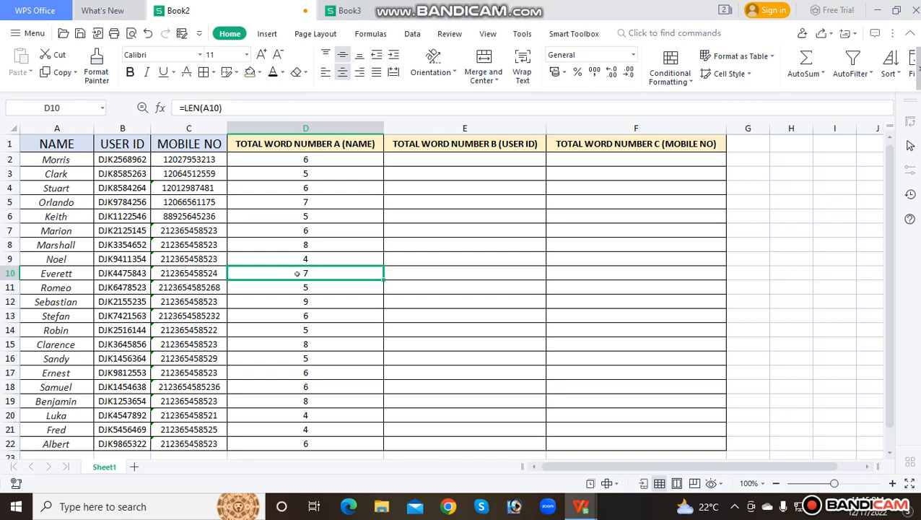
pyautogui.click(319, 302)
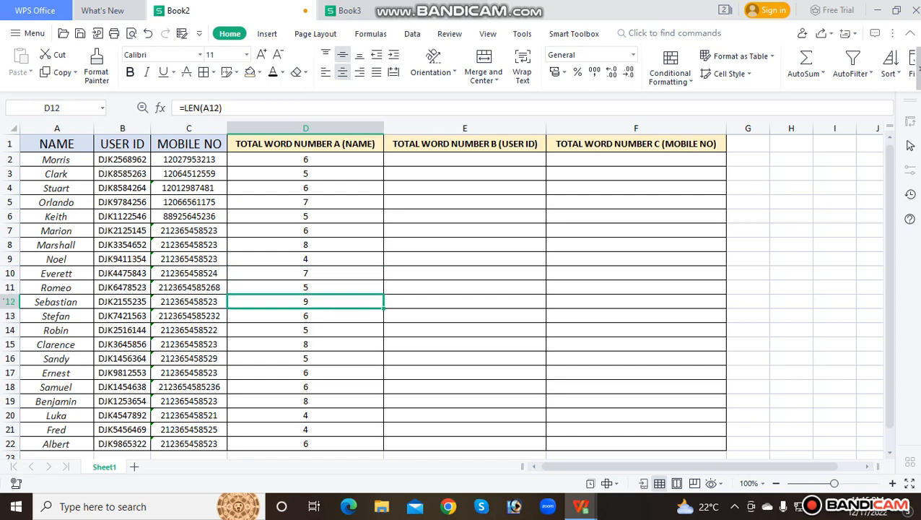
pyautogui.click(333, 318)
pyautogui.click(324, 345)
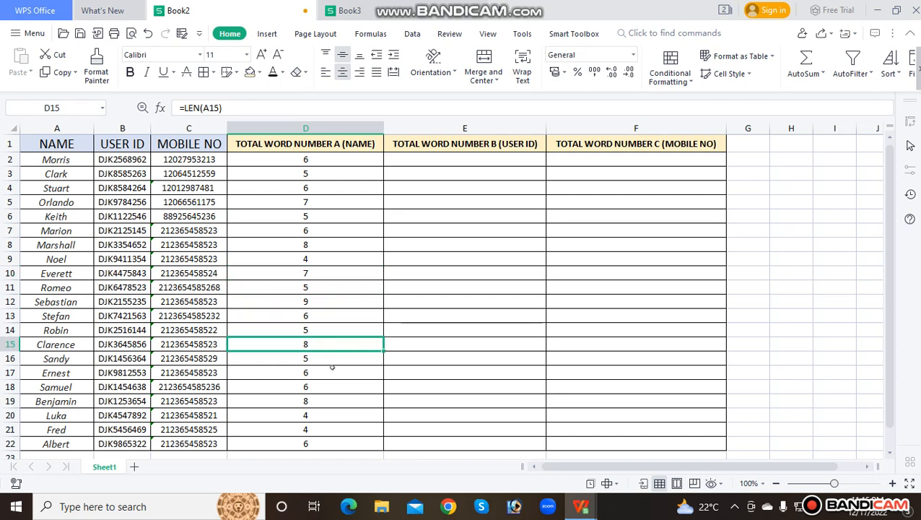
pyautogui.click(359, 218)
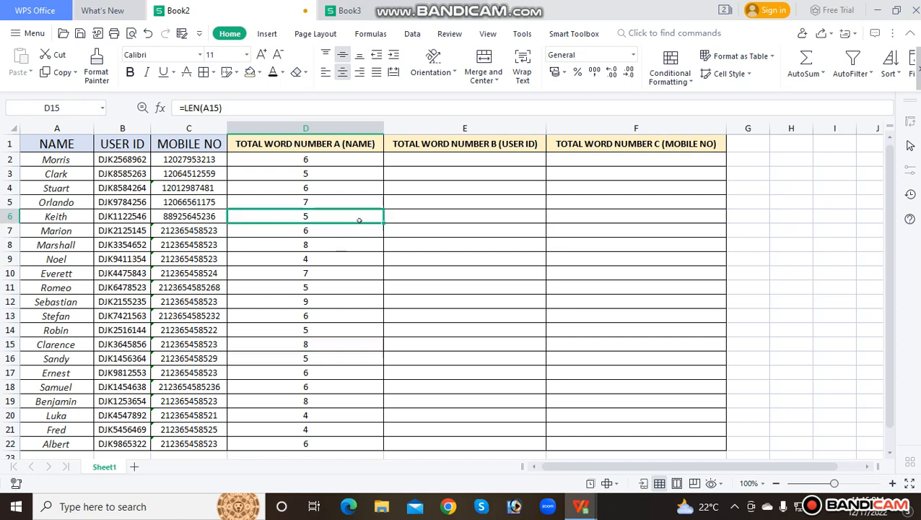
# Enter the formula =LEN(B2) in cell E2 to count the characters of the first user ID.
pyautogui.click(453, 159)
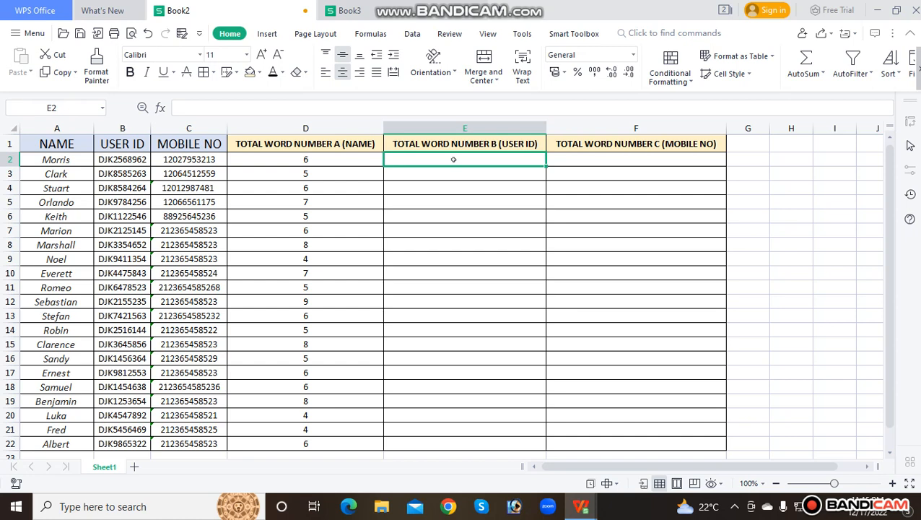
pyautogui.write('=')
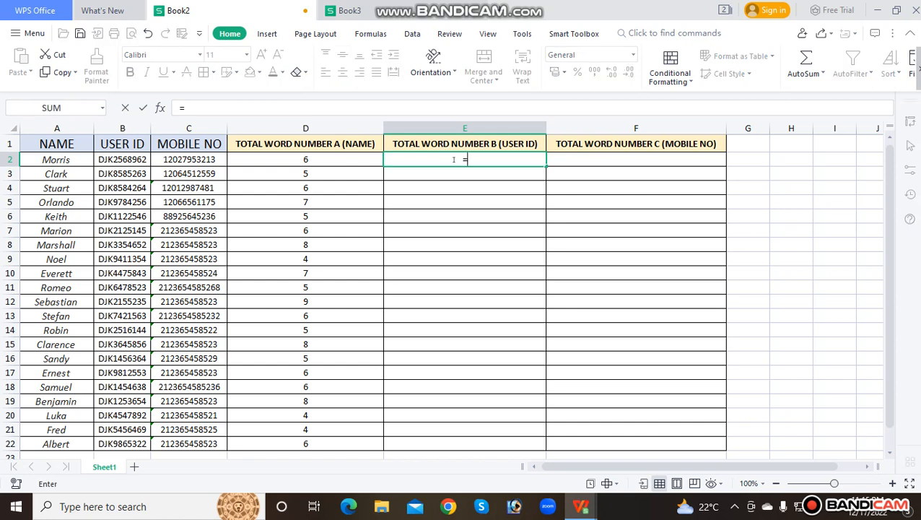
pyautogui.write('len')
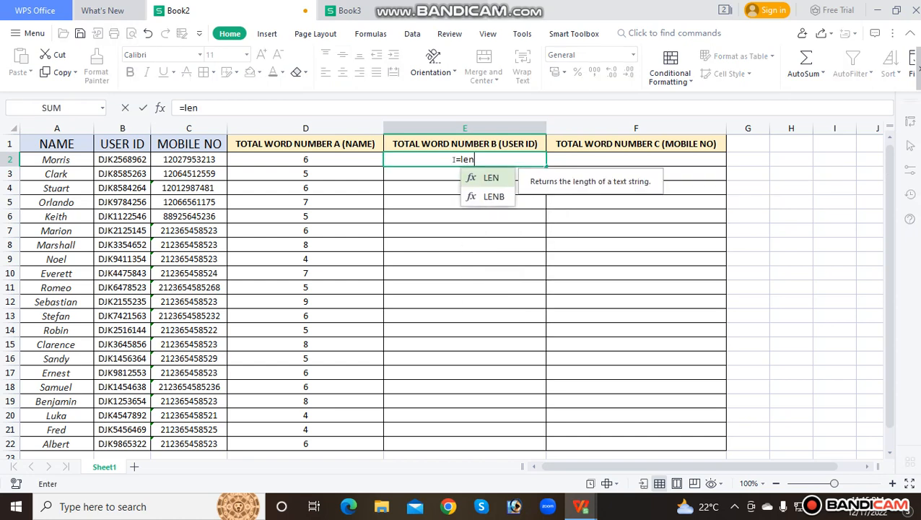
pyautogui.click(482, 177)
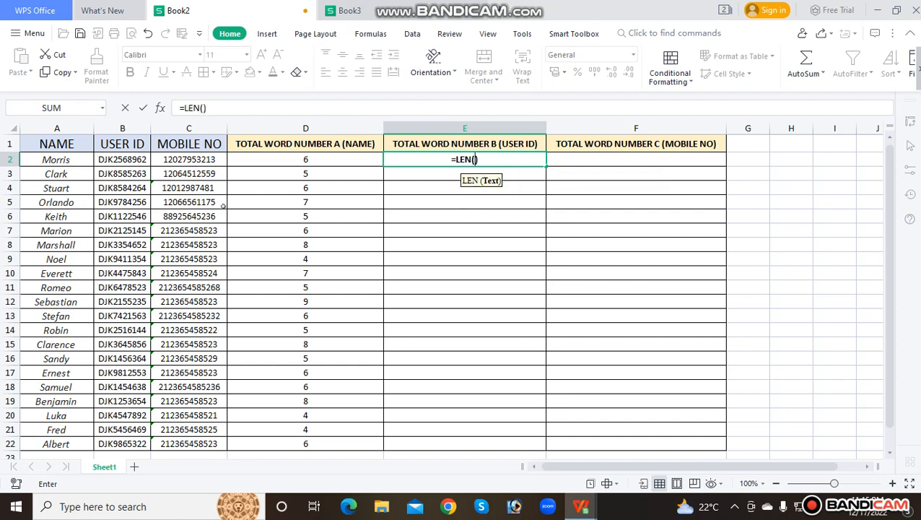
pyautogui.click(132, 159)
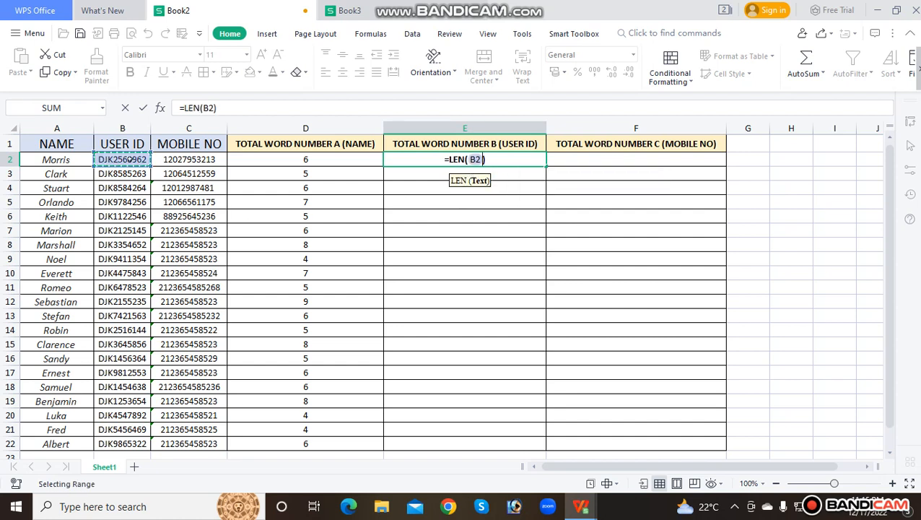
pyautogui.press('Return')
# Fill the LEN formula from E2 down through E22 to cover every user ID.
pyautogui.press('Up')
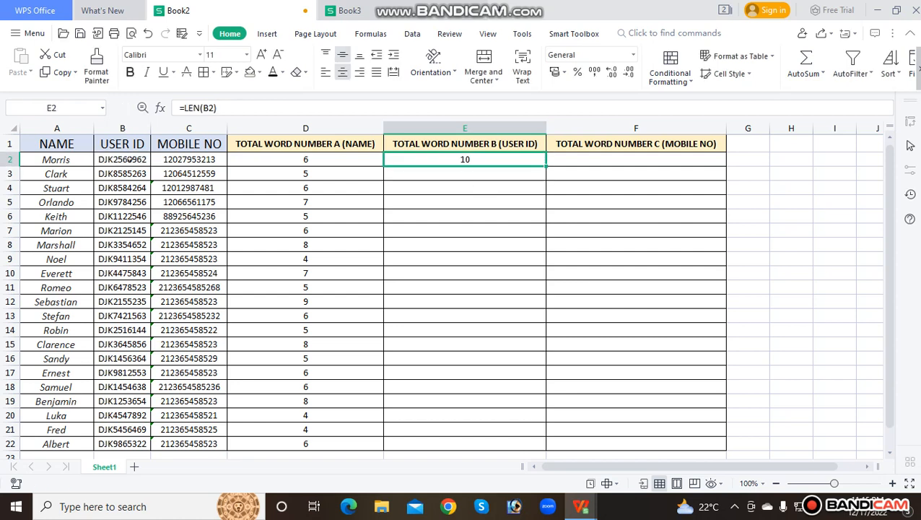
pyautogui.hotkey('shift', 'Down')
pyautogui.hotkey('shift', 'Down')
pyautogui.hotkey('shift', 'Down')
pyautogui.hotkey('shift', 'Down')
pyautogui.hotkey('shift', 'Down')
pyautogui.hotkey('shift', 'Down')
pyautogui.hotkey('shift', 'Down')
pyautogui.hotkey('shift', 'Down')
pyautogui.hotkey('shift', 'Down')
pyautogui.hotkey('shift', 'Down')
pyautogui.hotkey('shift', 'Down')
pyautogui.hotkey('shift', 'Down')
pyautogui.hotkey('shift', 'Down')
pyautogui.hotkey('shift', 'Down')
pyautogui.hotkey('shift', 'Down')
pyautogui.hotkey('shift', 'Down')
pyautogui.hotkey('shift', 'Down')
pyautogui.hotkey('shift', 'Down')
pyautogui.hotkey('shift', 'Down')
pyautogui.hotkey('shift', 'Down')
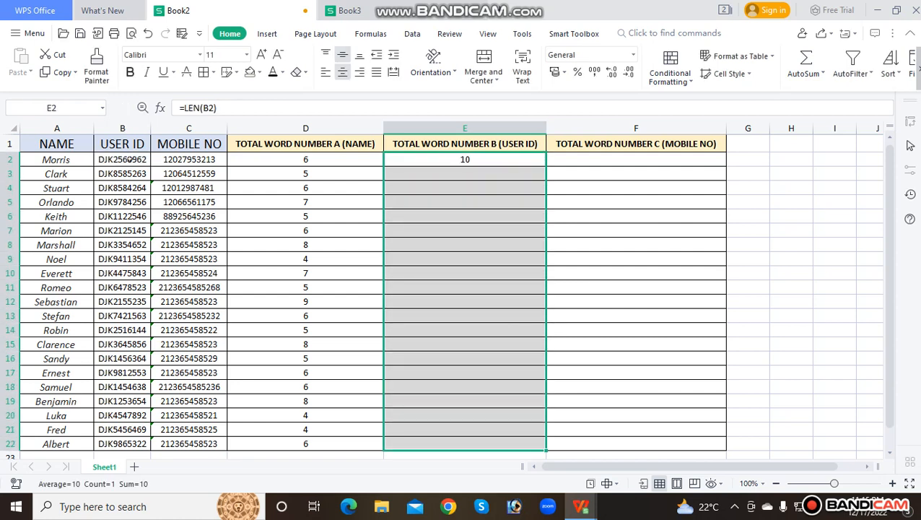
pyautogui.hotkey('ctrl', 'd')
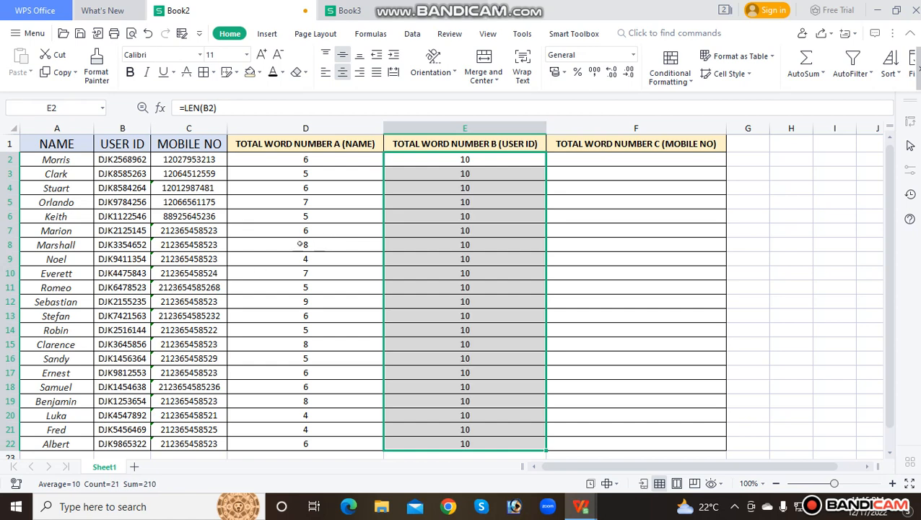
# Compare the user ID text in B2 with its character count and review the results in E2 to E22.
pyautogui.click(374, 202)
pyautogui.click(474, 161)
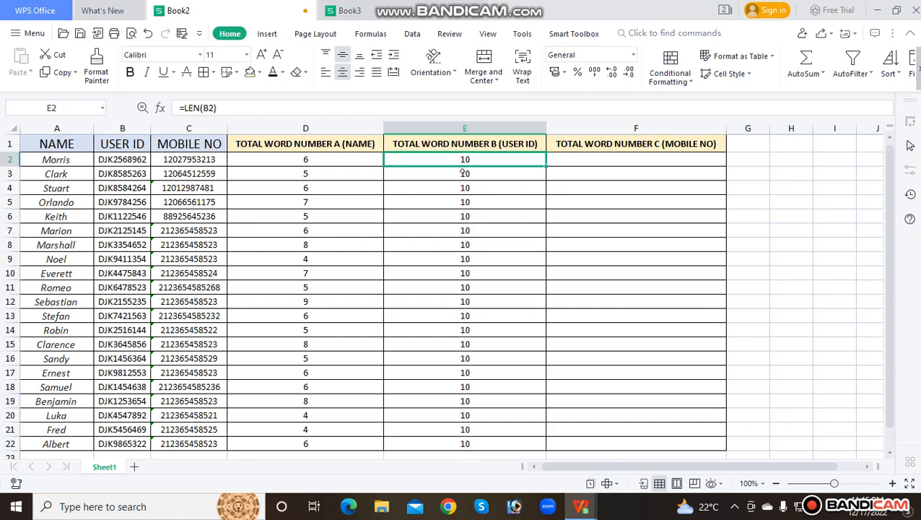
pyautogui.click(110, 161)
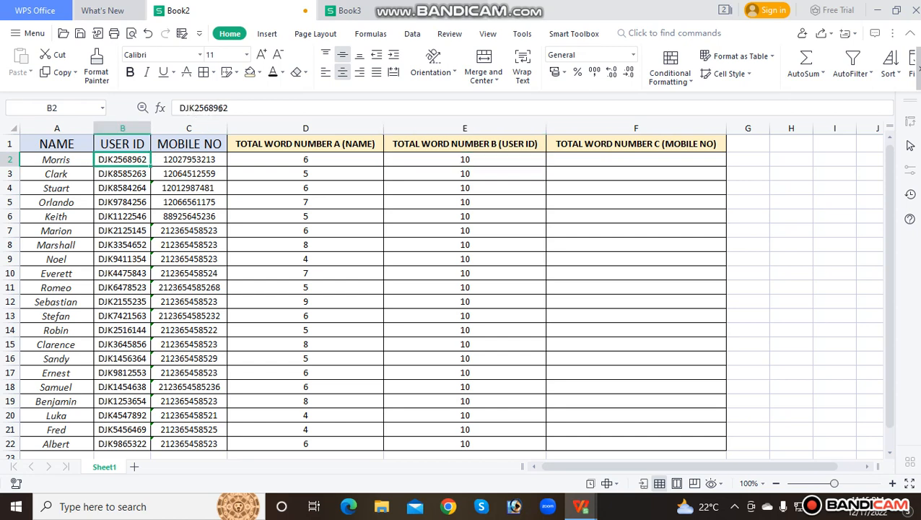
pyautogui.moveTo(232, 108); pyautogui.dragTo(179, 108)
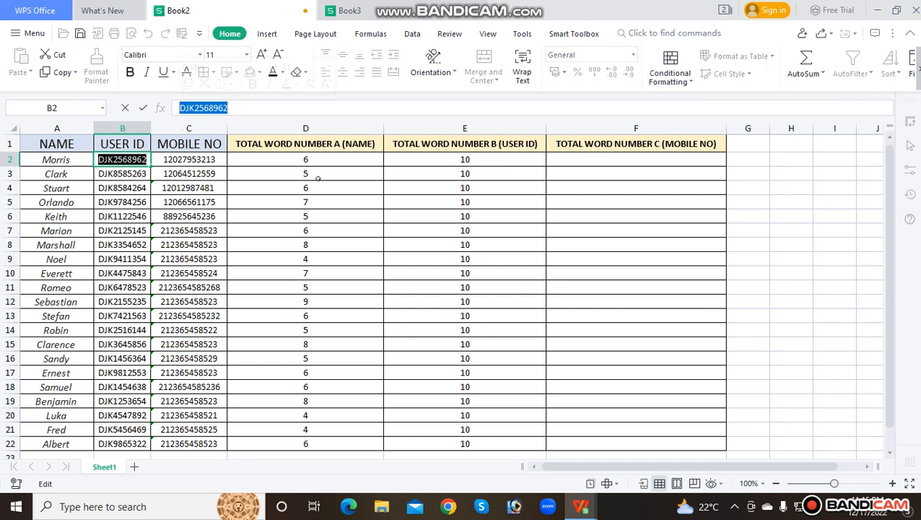
pyautogui.click(475, 205)
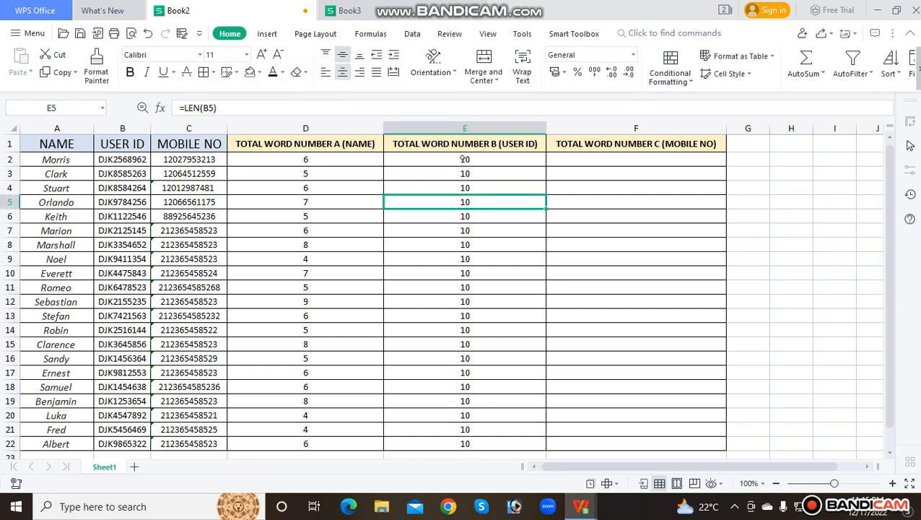
pyautogui.click(462, 158)
pyautogui.moveTo(468, 171); pyautogui.dragTo(468, 444)
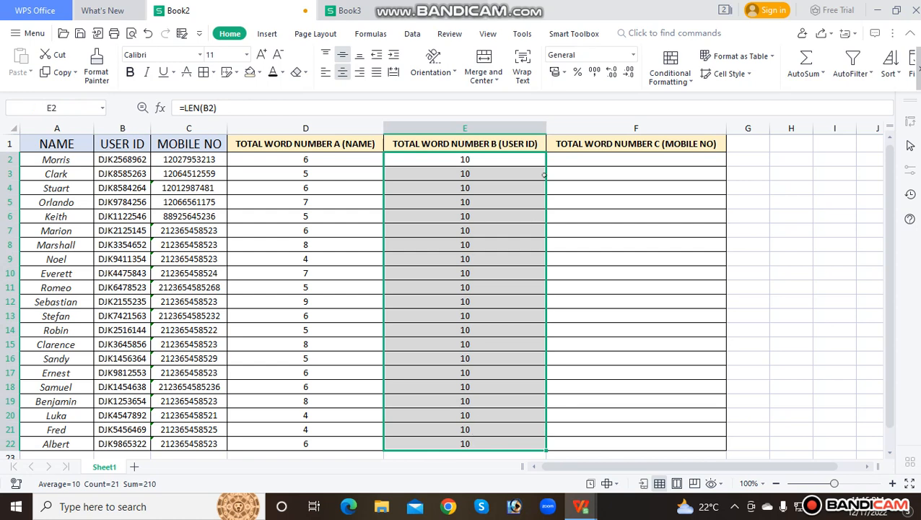
pyautogui.click(543, 174)
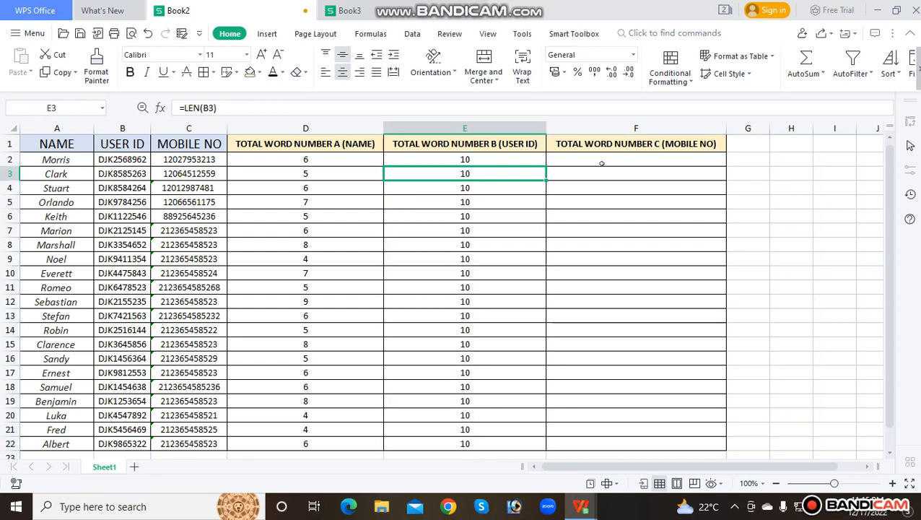
# Enter the formula =LEN(C2) in cell F2 to count the digits of the first mobile number.
pyautogui.click(606, 164)
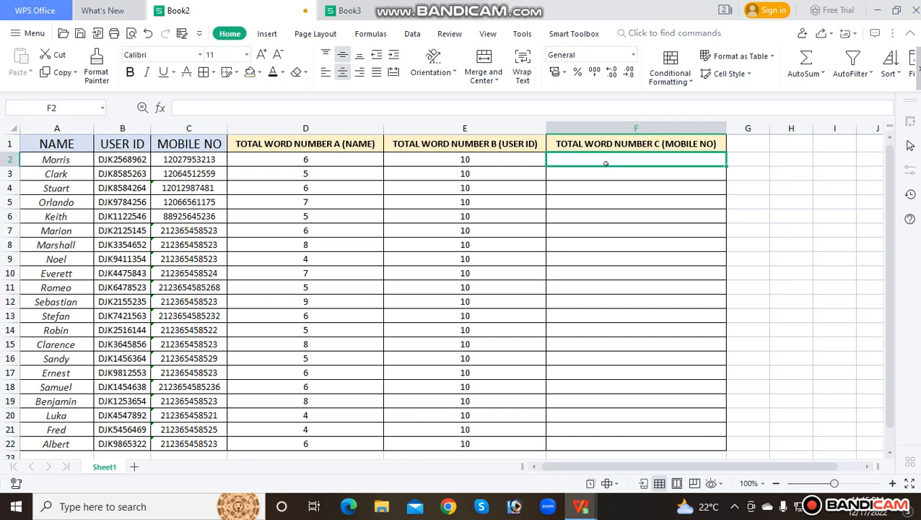
pyautogui.write('=')
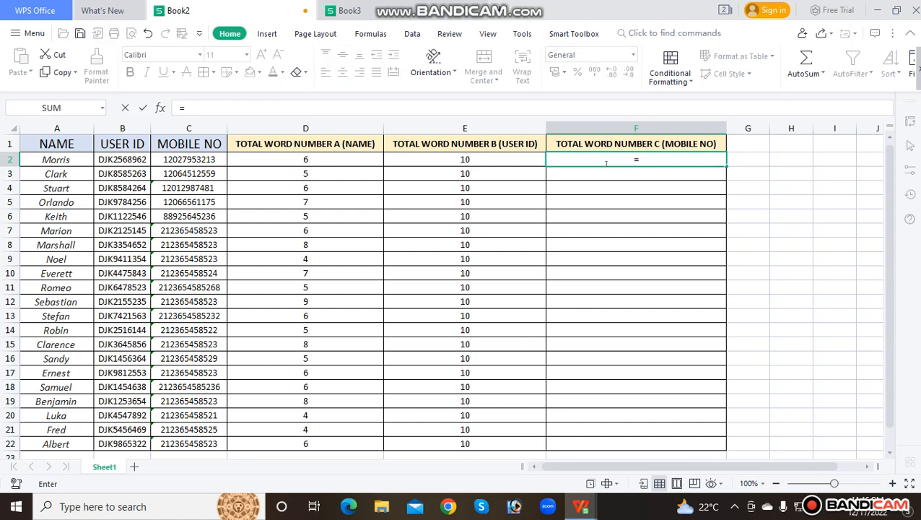
pyautogui.write('lrn')
pyautogui.press('BackSpace')
pyautogui.press('BackSpace')
pyautogui.write('en')
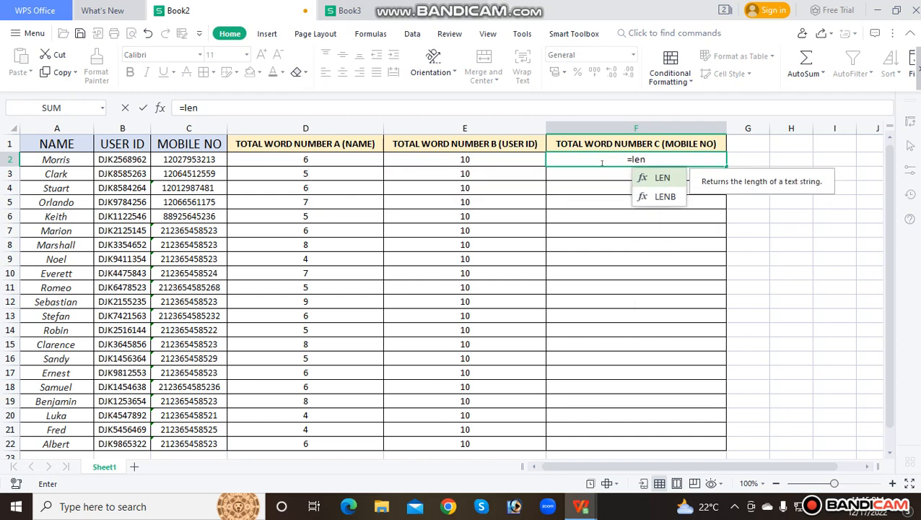
pyautogui.doubleClick(648, 181)
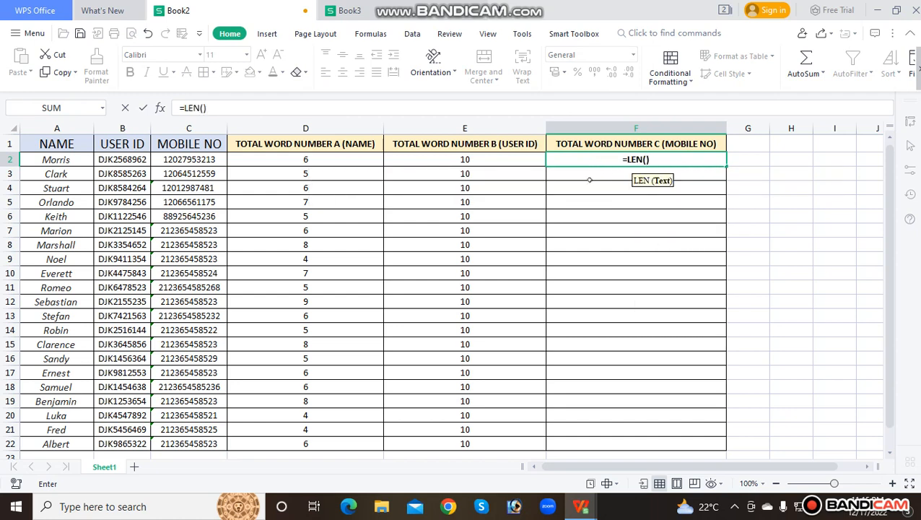
pyautogui.click(197, 160)
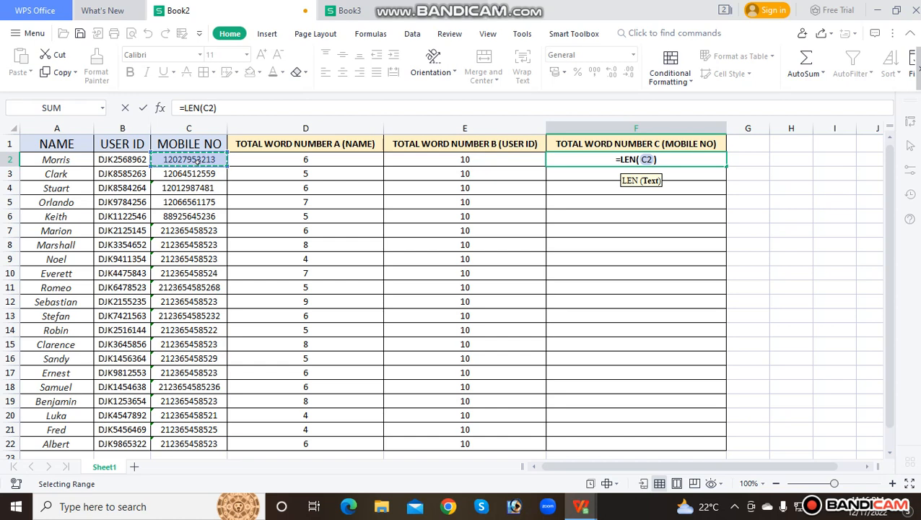
pyautogui.press('Return')
# Fill the LEN formula from F2 down through F22 to cover every mobile number.
pyautogui.press('Up')
pyautogui.hotkey('shift', 'Down')
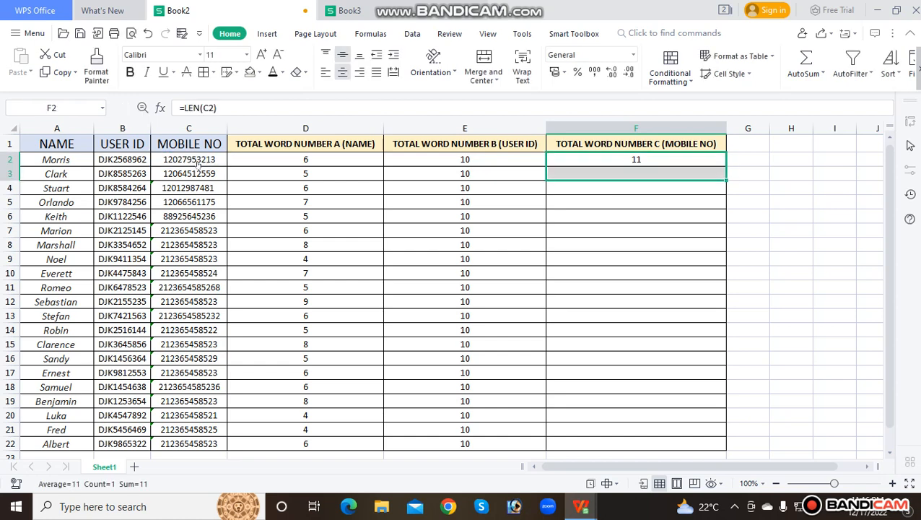
pyautogui.hotkey('shift', 'Down')
pyautogui.hotkey('shift', 'Down')
pyautogui.hotkey('shift', 'Down')
pyautogui.hotkey('shift', 'Down')
pyautogui.hotkey('shift', 'Down')
pyautogui.hotkey('shift', 'Down')
pyautogui.hotkey('shift', 'Down')
pyautogui.hotkey('shift', 'Down')
pyautogui.hotkey('shift', 'Down')
pyautogui.hotkey('shift', 'Down')
pyautogui.hotkey('shift', 'Down')
pyautogui.hotkey('shift', 'Down')
pyautogui.hotkey('shift', 'Down')
pyautogui.hotkey('shift', 'Down')
pyautogui.hotkey('shift', 'Down')
pyautogui.hotkey('shift', 'Down')
pyautogui.hotkey('shift', 'Down')
pyautogui.hotkey('shift', 'Down')
pyautogui.hotkey('shift', 'Down')
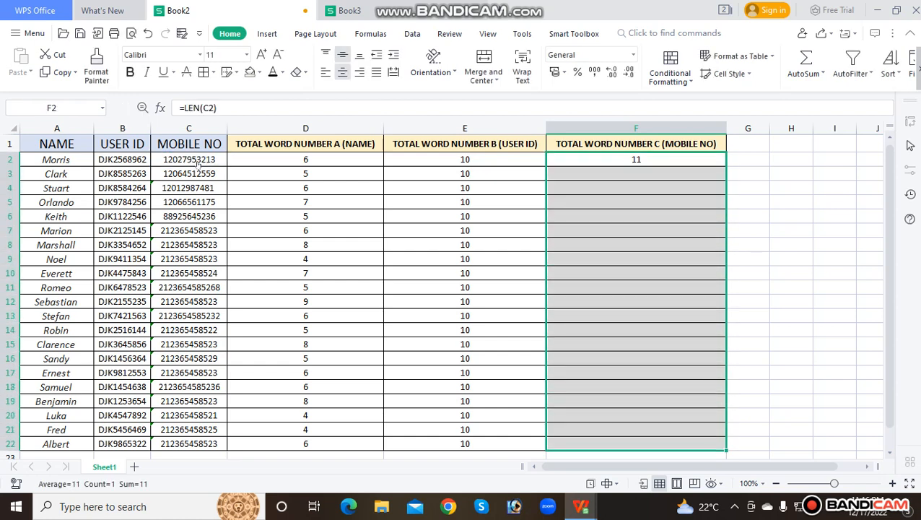
pyautogui.hotkey('ctrl', 'd')
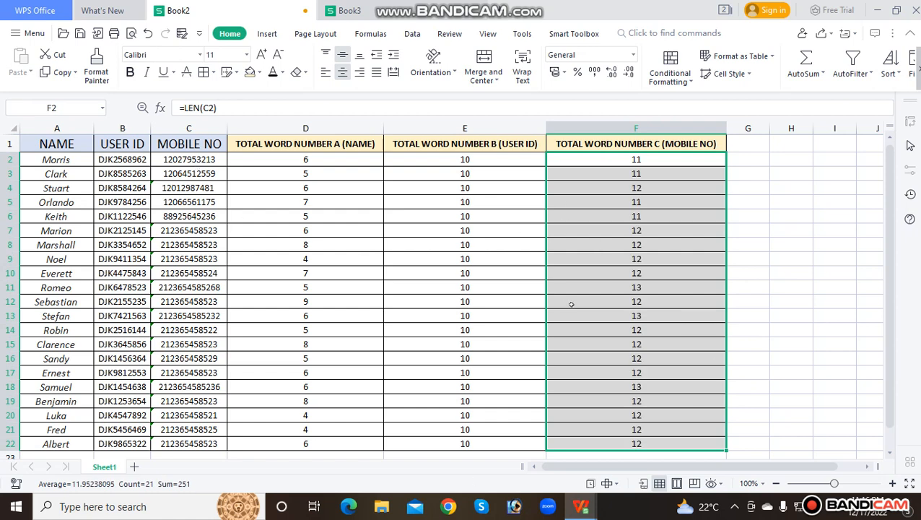
# Review the mobile number digit counts in F2 to F22, checking the LEN formula in several rows.
pyautogui.click(629, 271)
pyautogui.click(649, 160)
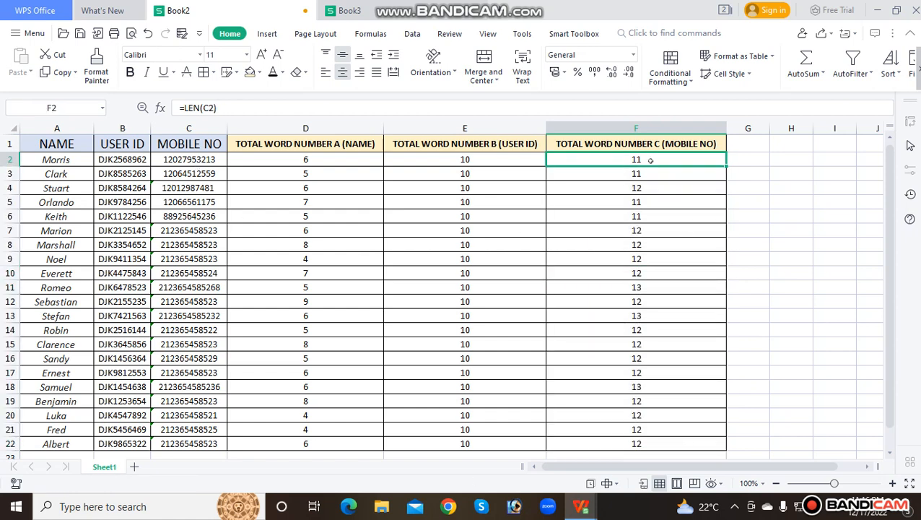
pyautogui.click(645, 176)
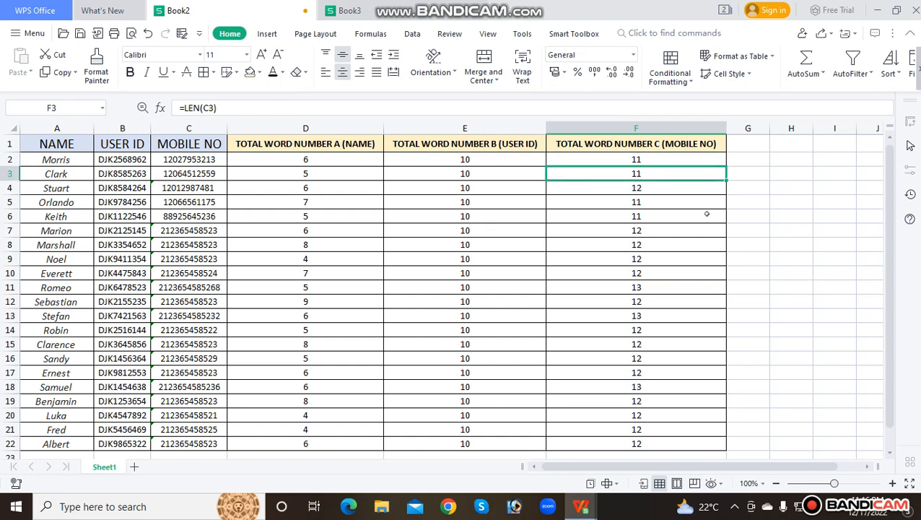
pyautogui.click(662, 189)
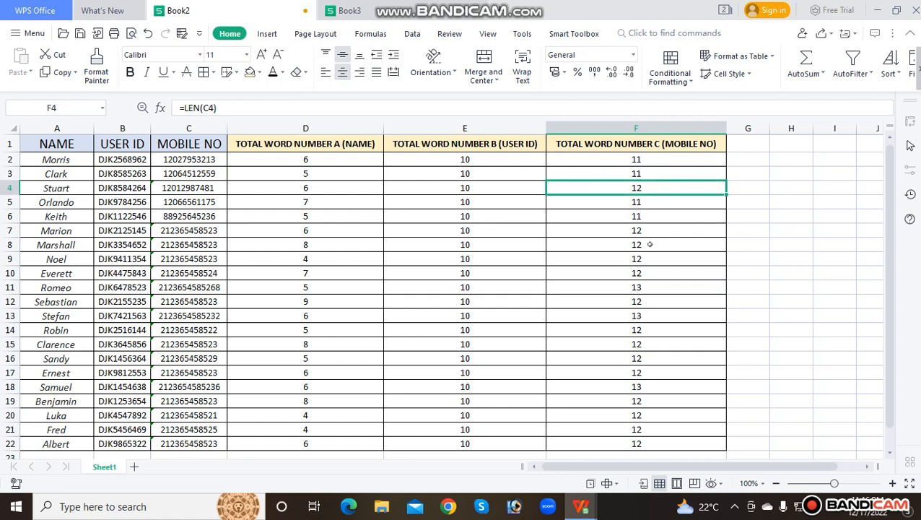
pyautogui.moveTo(659, 230); pyautogui.dragTo(654, 299)
pyautogui.click(654, 290)
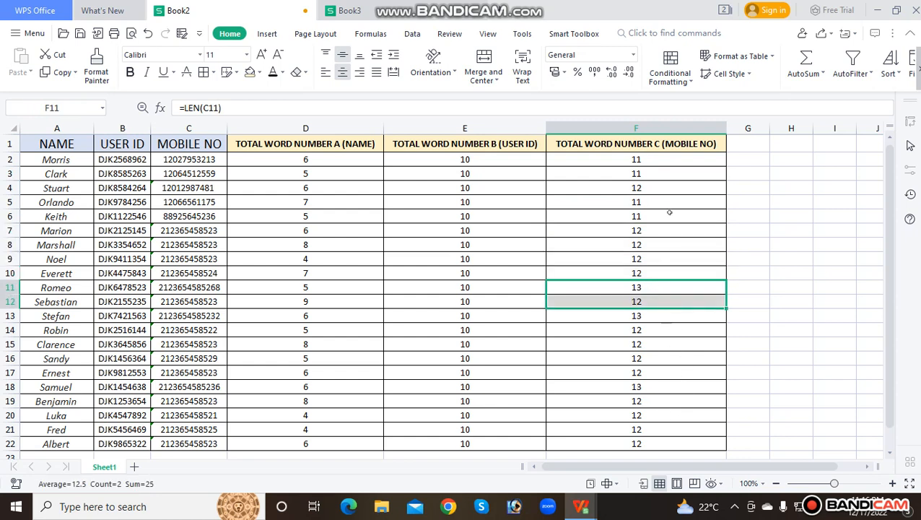
pyautogui.click(634, 149)
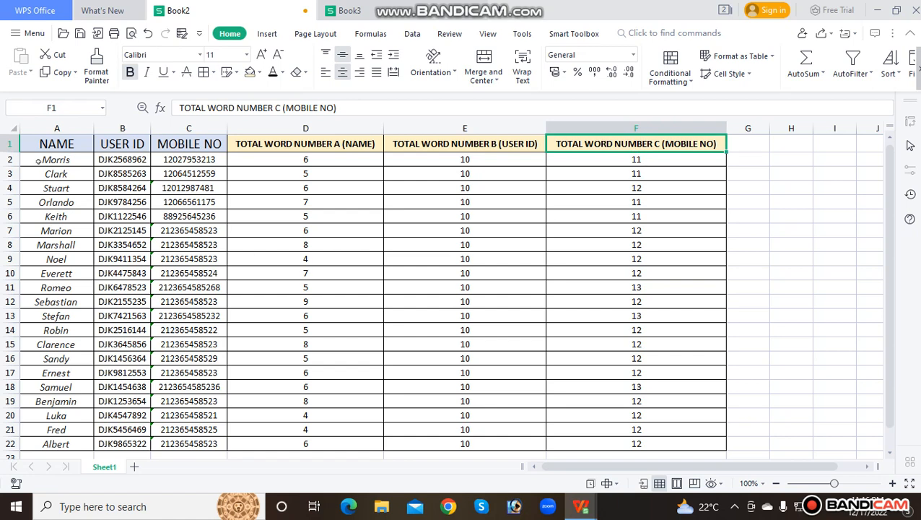
# Compare the names, user IDs and mobile numbers in columns A to C with their character counts in columns D to F.
pyautogui.moveTo(37, 160); pyautogui.dragTo(46, 359)
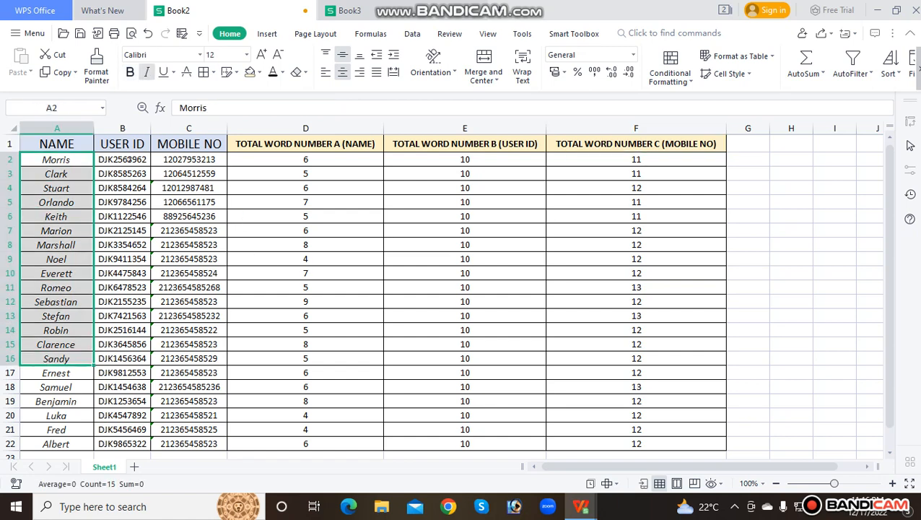
pyautogui.moveTo(126, 160); pyautogui.dragTo(125, 317)
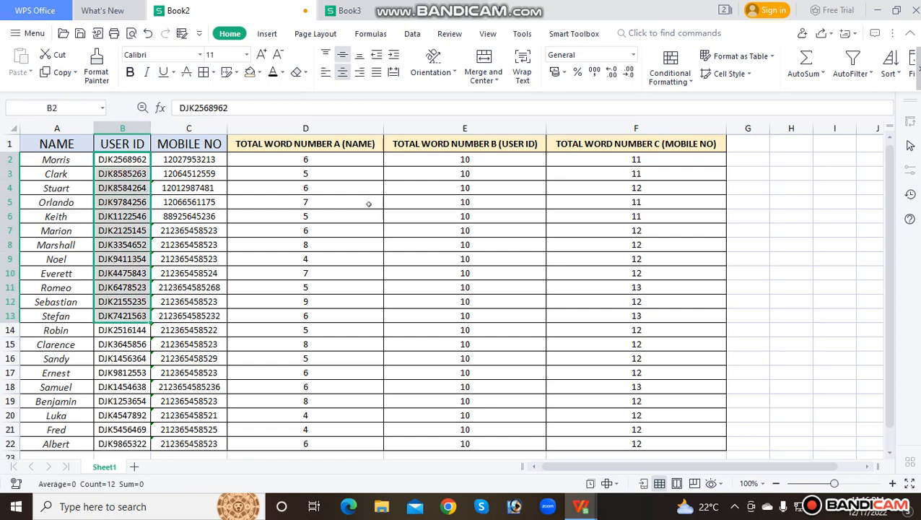
pyautogui.click(366, 203)
pyautogui.moveTo(184, 159); pyautogui.dragTo(153, 375)
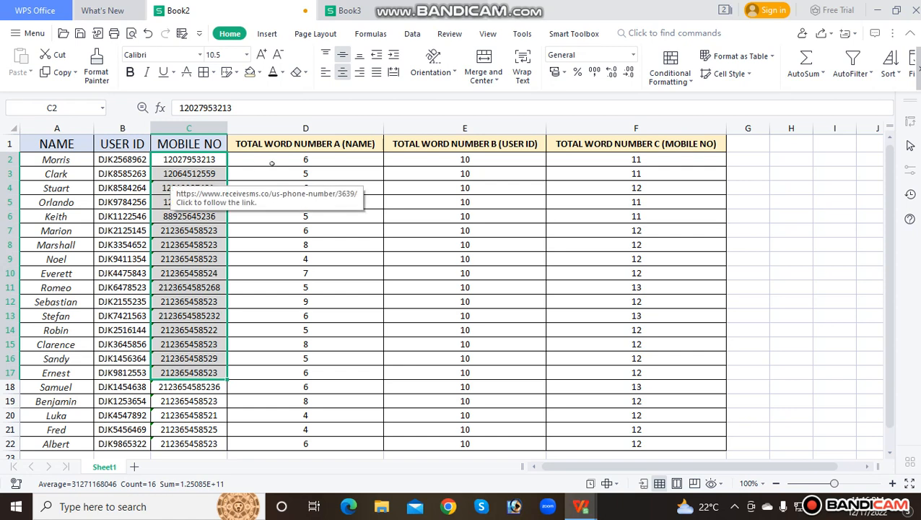
pyautogui.click(303, 187)
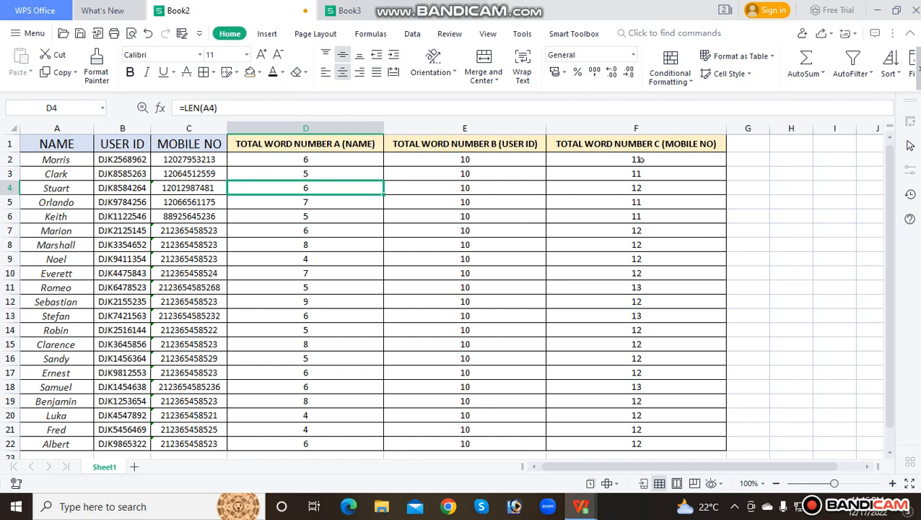
pyautogui.moveTo(640, 160); pyautogui.dragTo(639, 429)
pyautogui.click(638, 185)
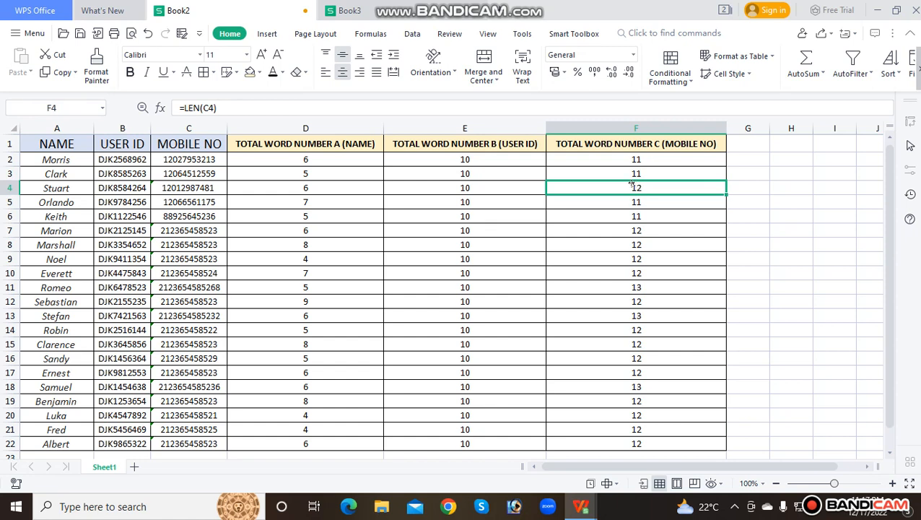
pyautogui.click(459, 207)
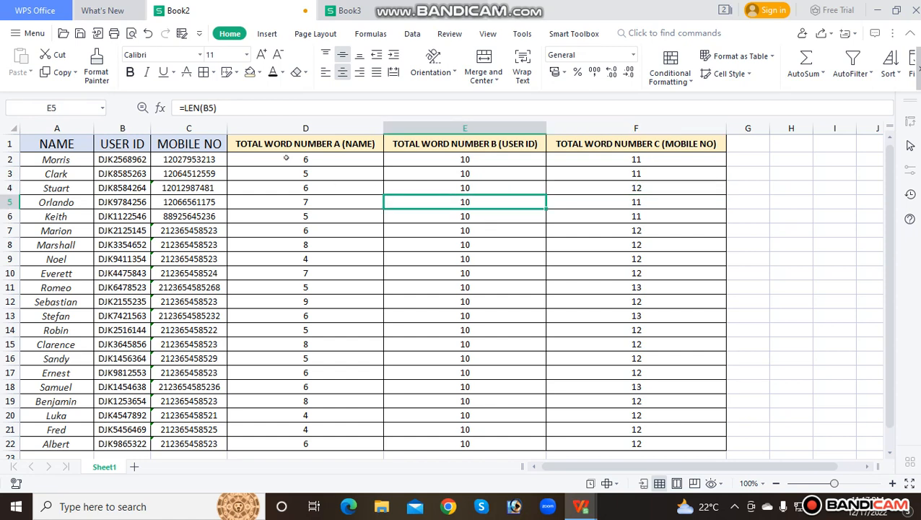
pyautogui.moveTo(288, 156); pyautogui.dragTo(656, 436)
pyautogui.click(366, 210)
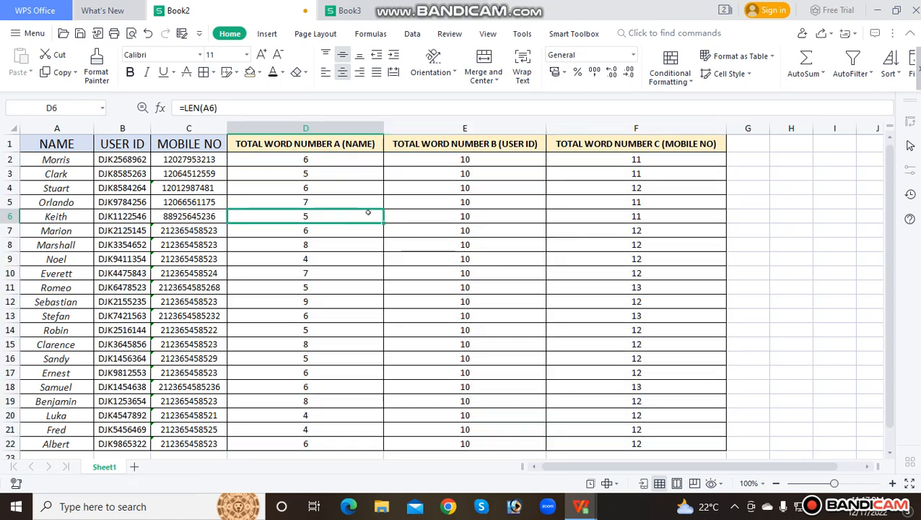